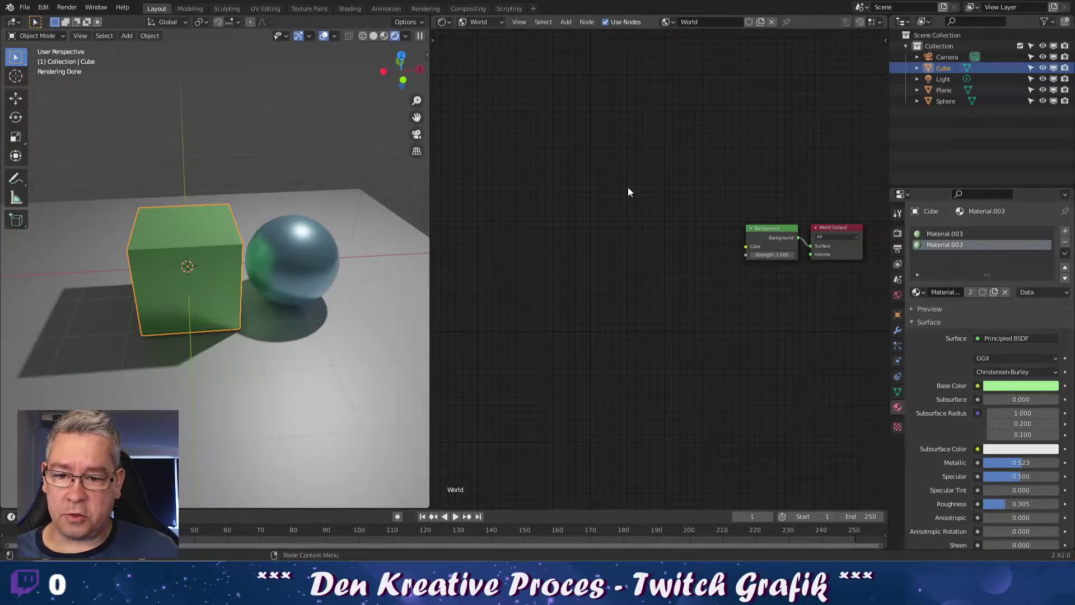
Step: Join the World node editor into the 3D viewport so the rendered cube and sphere fill the workspace
mouse_move(278, 260)
middle_down()
mouse_move(288, 290)
mouse_move(370, 264)
mouse_move(268, 270)
mouse_move(257, 294)
mouse_move(331, 311)
mouse_move(311, 300)
mouse_move(335, 284)
mouse_move(355, 324)
mouse_move(348, 291)
mouse_move(363, 297)
mouse_move(393, 277)
middle_up()
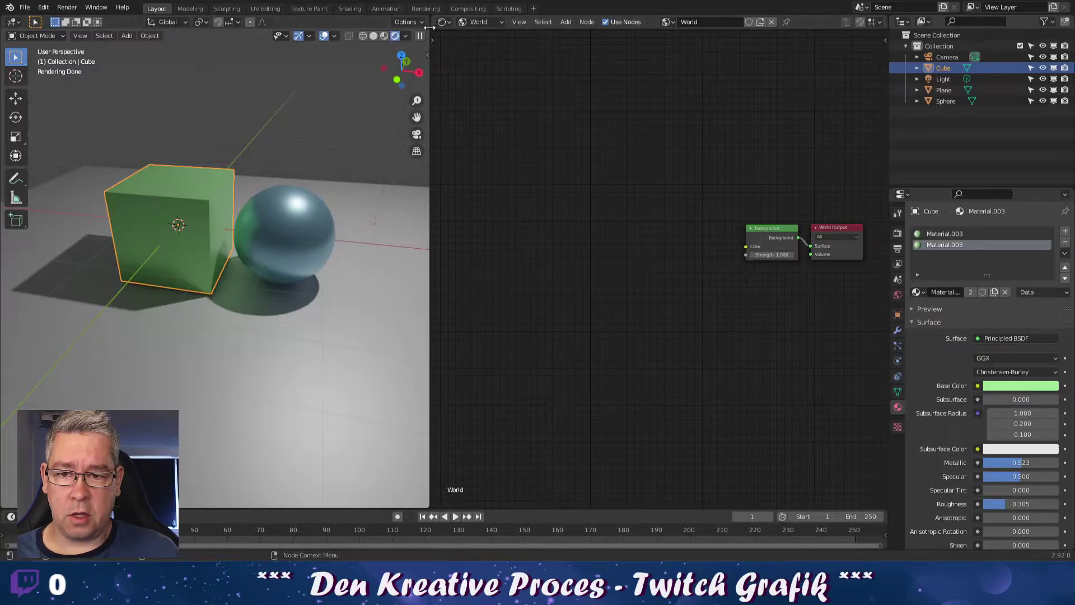
right_click(432, 44)
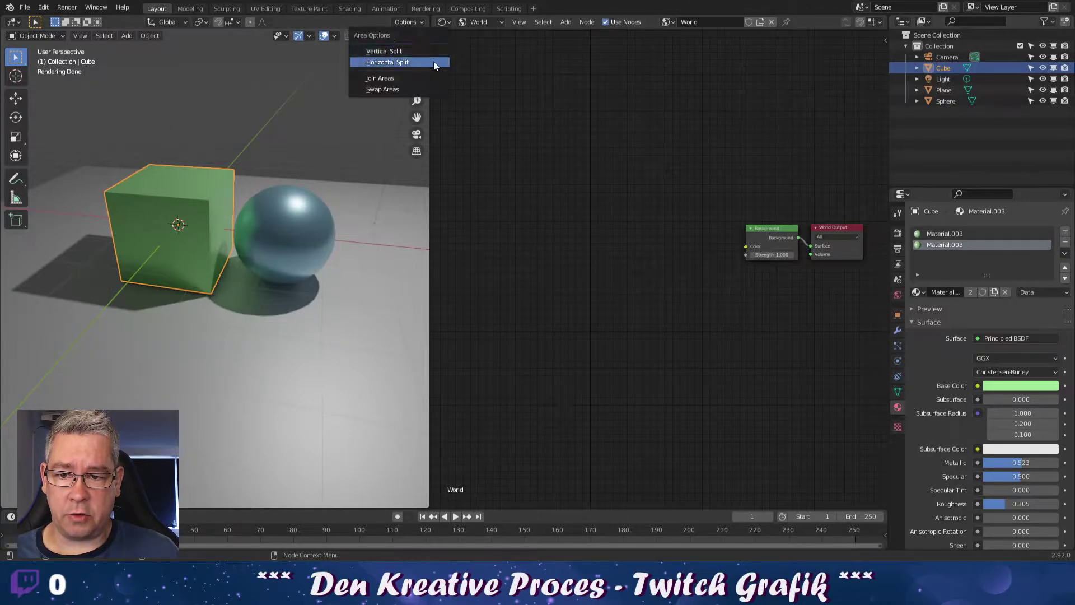
click(423, 77)
click(445, 84)
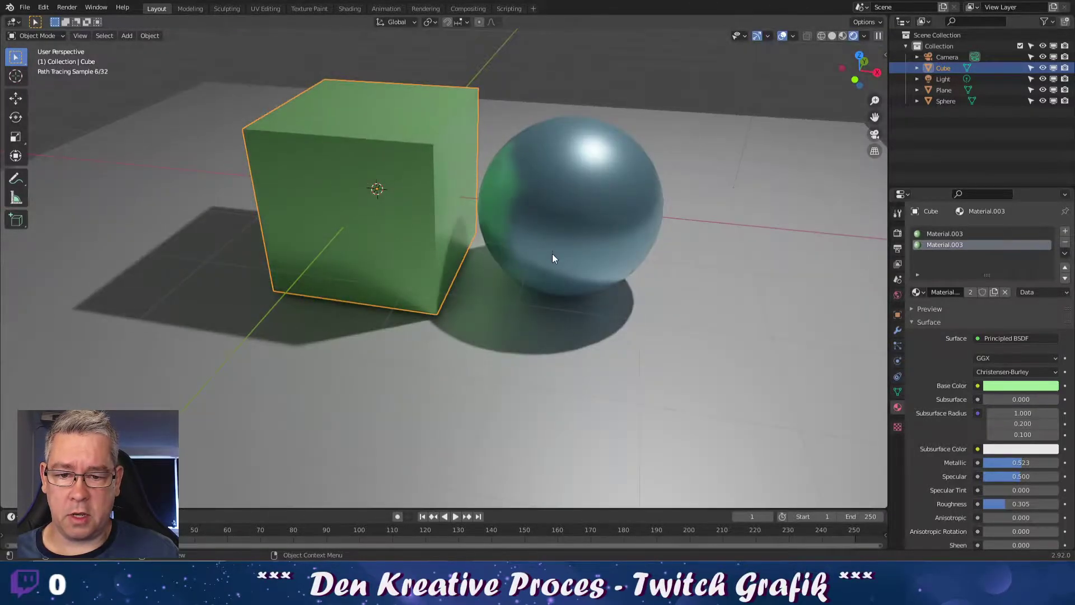
scroll(563, 257, down, 5)
mouse_move(509, 255)
middle_down()
mouse_move(627, 227)
mouse_move(508, 233)
mouse_move(519, 255)
mouse_move(563, 240)
mouse_move(552, 253)
middle_up()
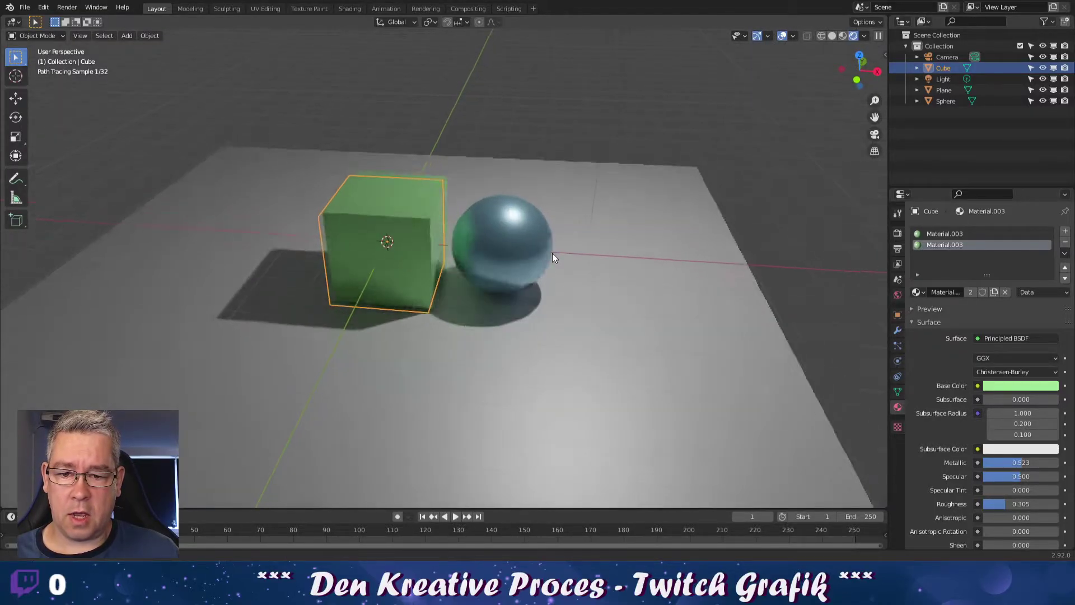
Step: Split the viewport vertically and turn the right half into a Shader Editor
right_click(574, 15)
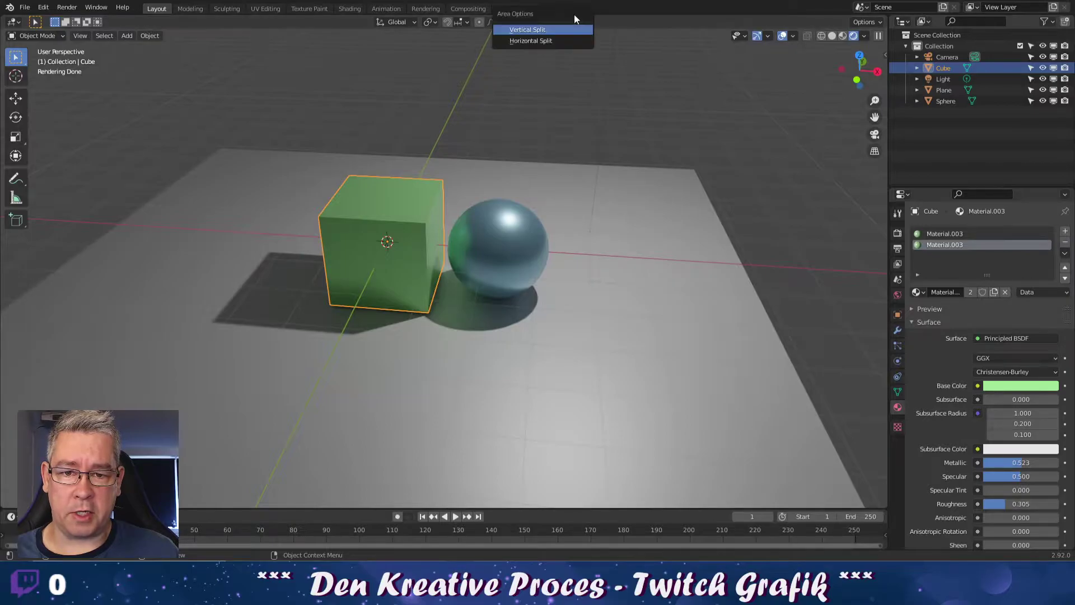
click(551, 30)
click(522, 34)
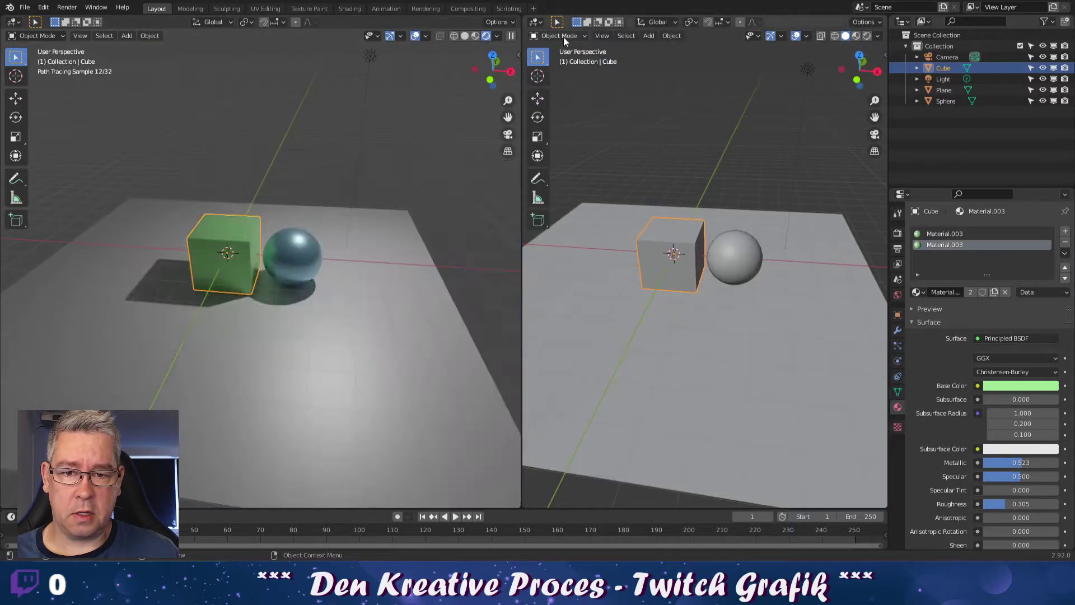
click(537, 22)
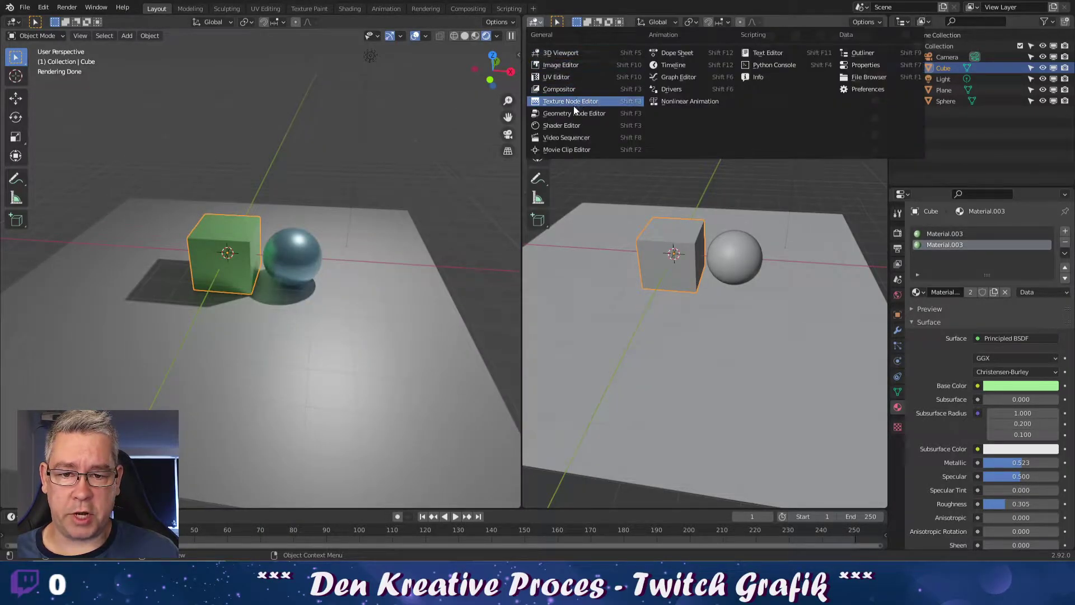
click(572, 126)
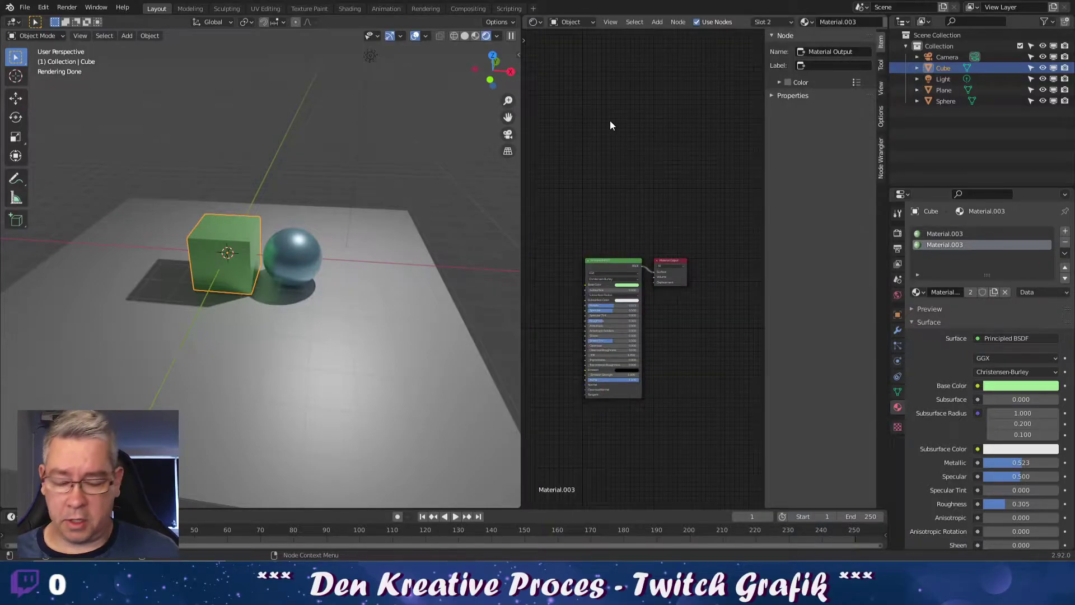
key(n)
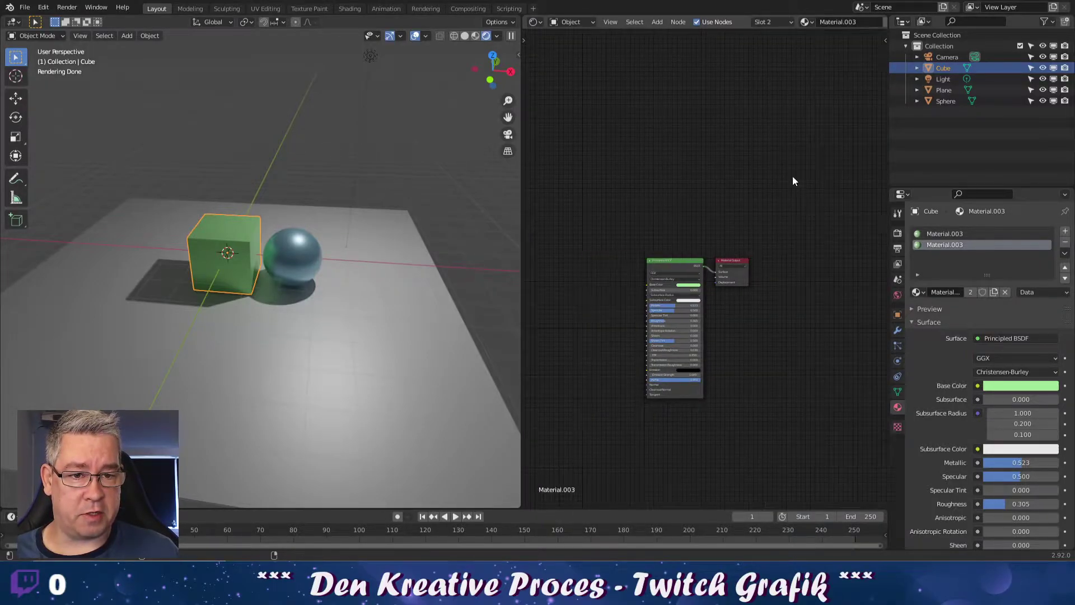
middle_drag(760, 222, 782, 124)
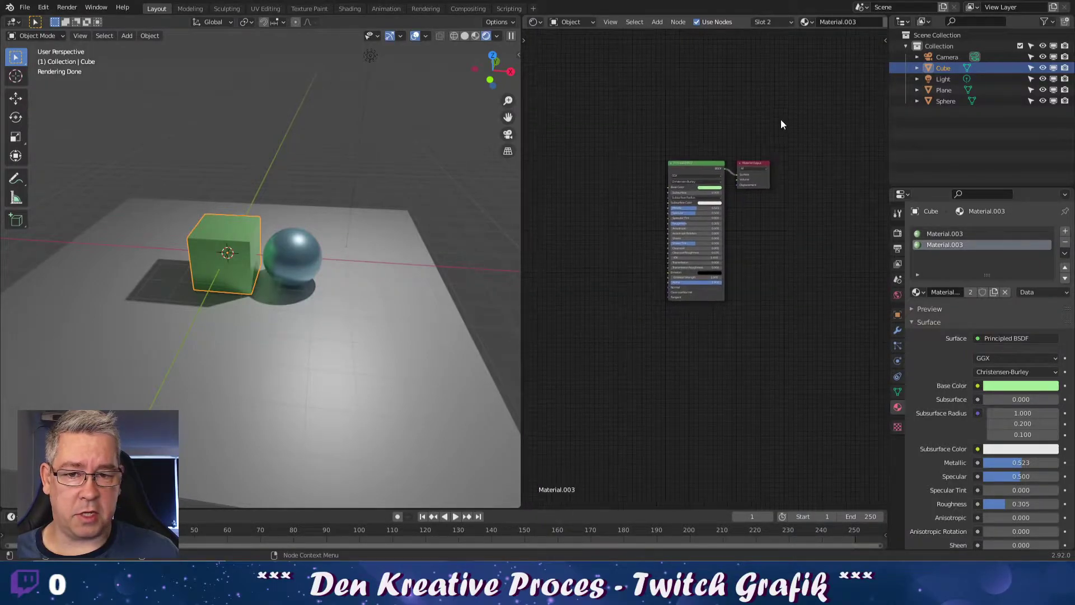
Step: Switch the Shader Editor to the World shader, showing Background and World Output nodes
click(578, 22)
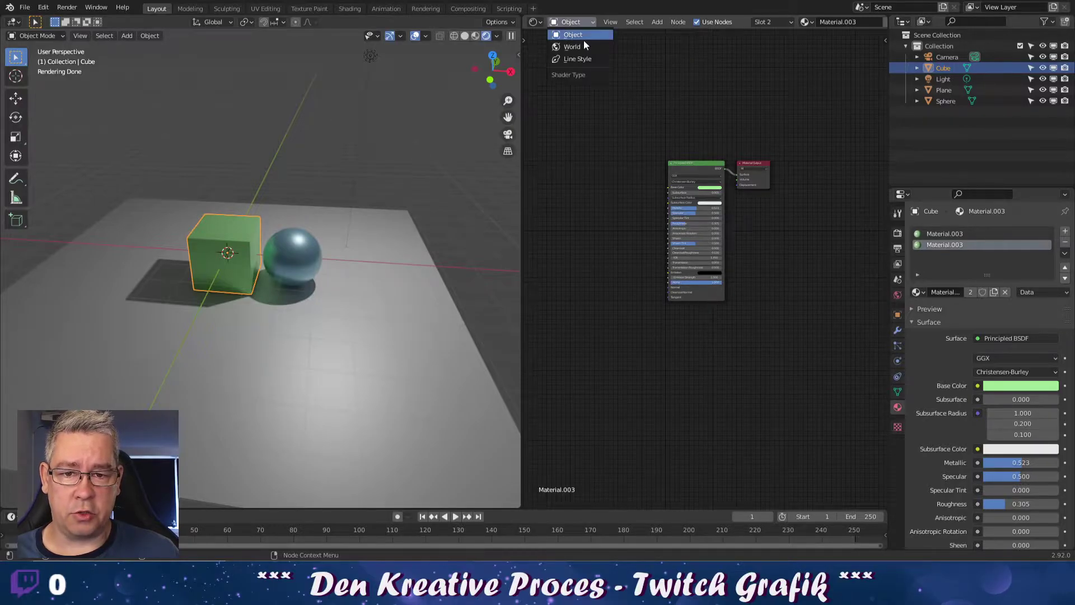
click(584, 45)
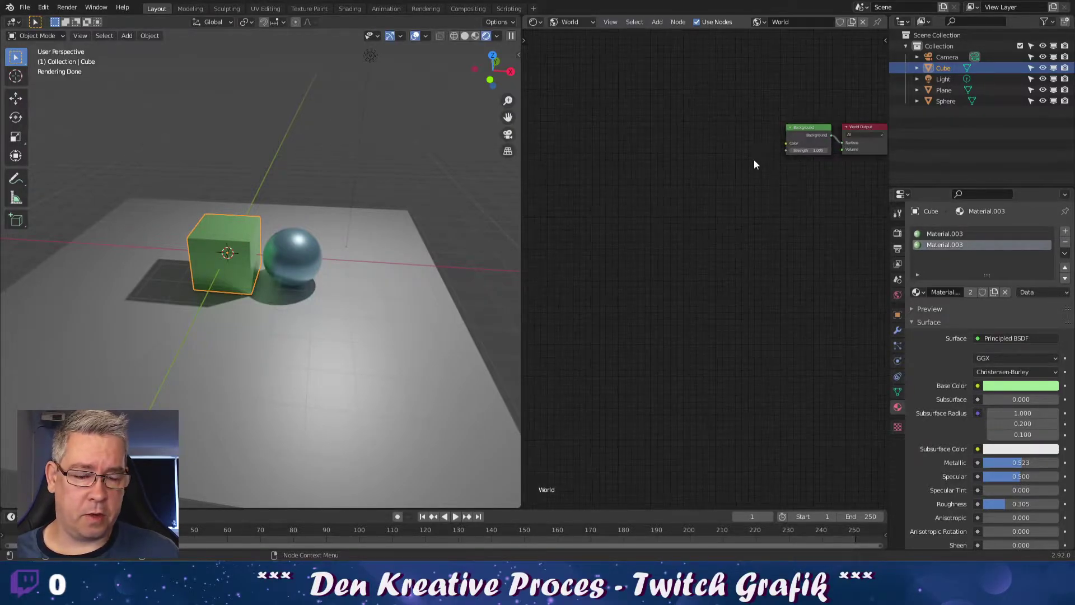
middle_drag(754, 164, 693, 234)
scroll(694, 230, up, 4)
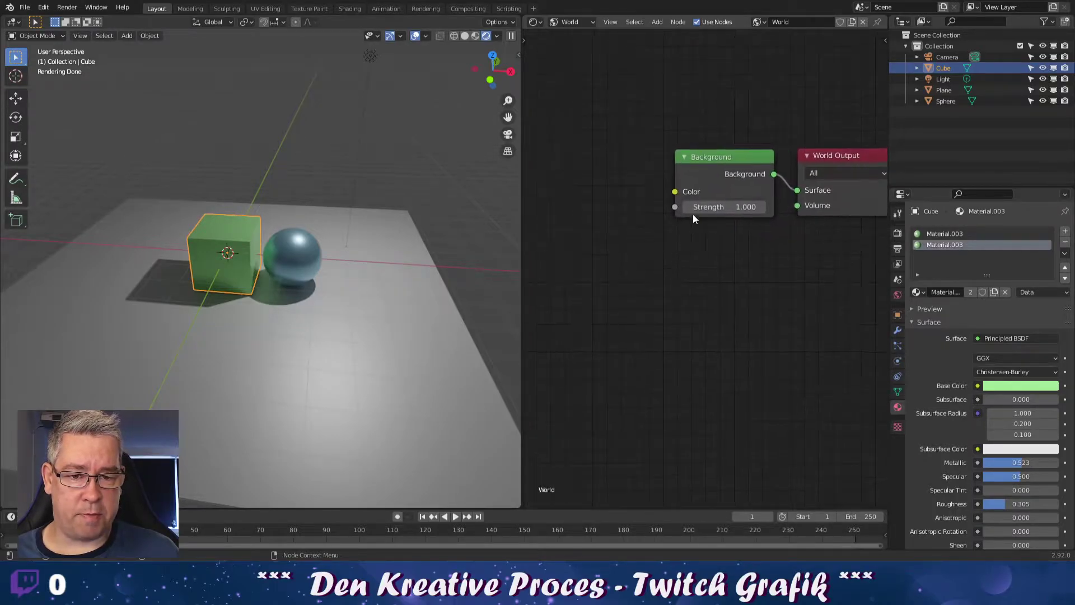
scroll(731, 259, down, 2)
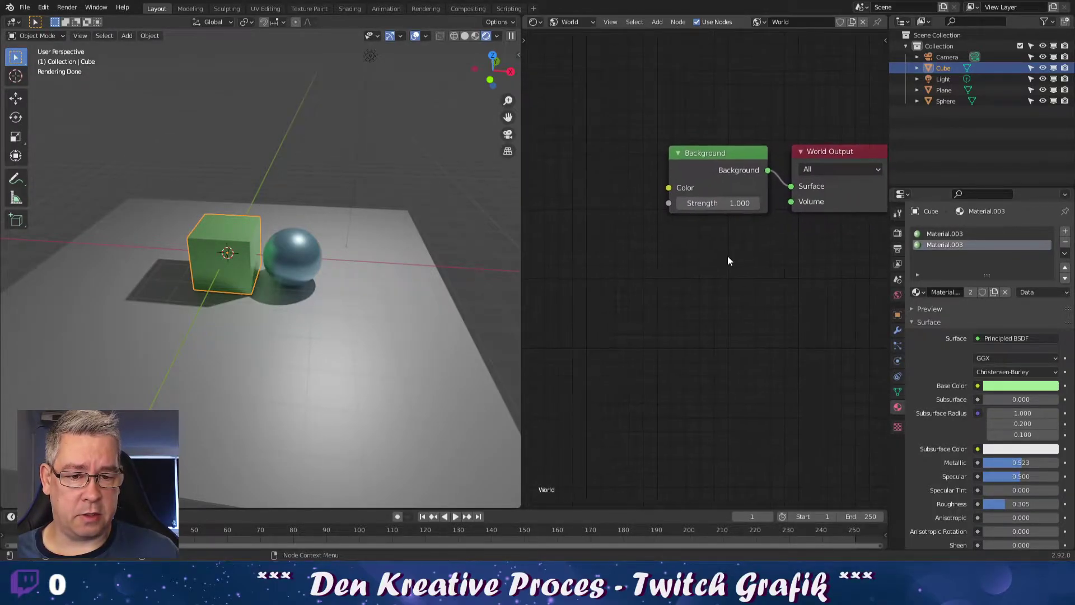
Step: Add an Environment Texture node left of the Background node via search
scroll(767, 259, down, 1)
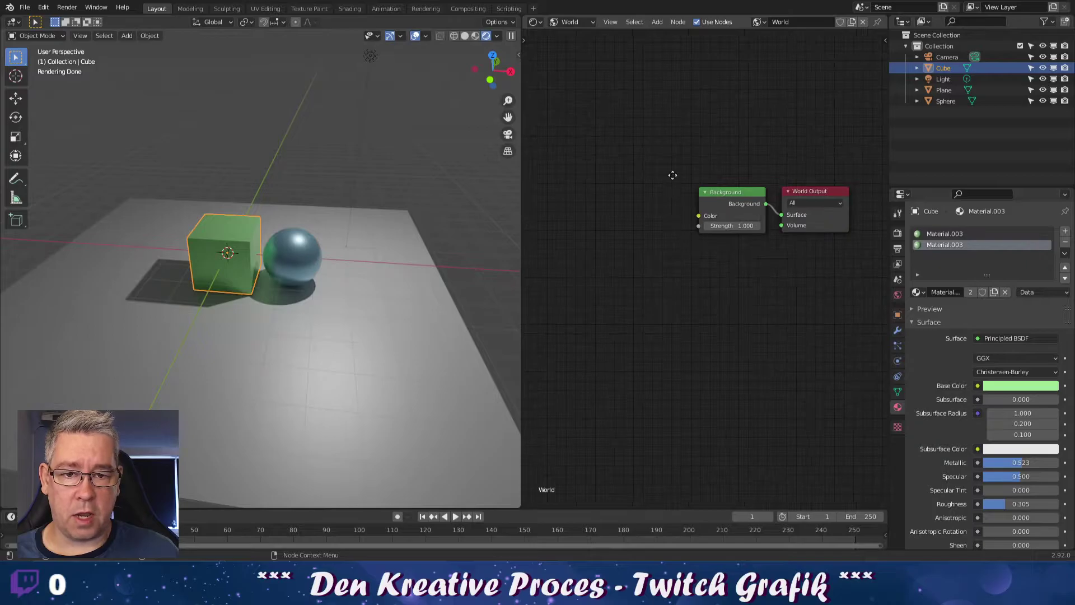
scroll(673, 176, down, 1)
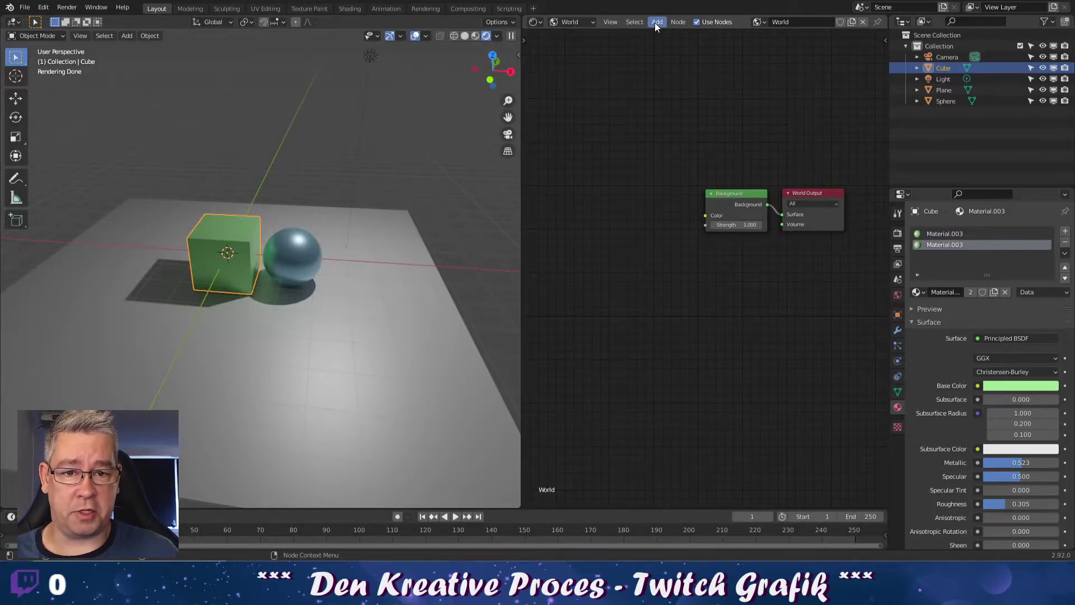
click(655, 22)
click(660, 32)
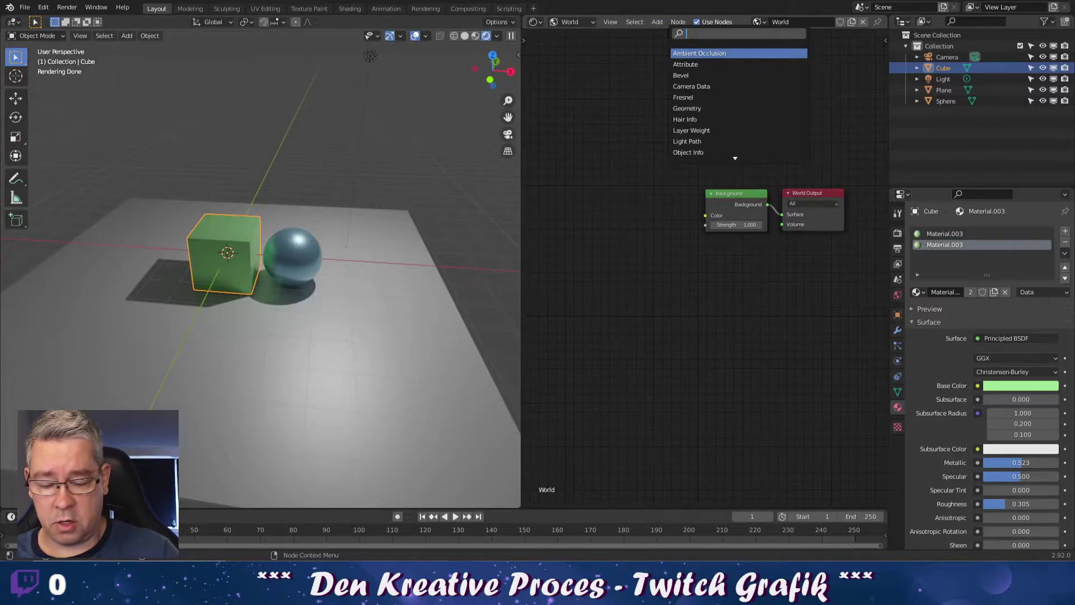
text(environment)
key(Return)
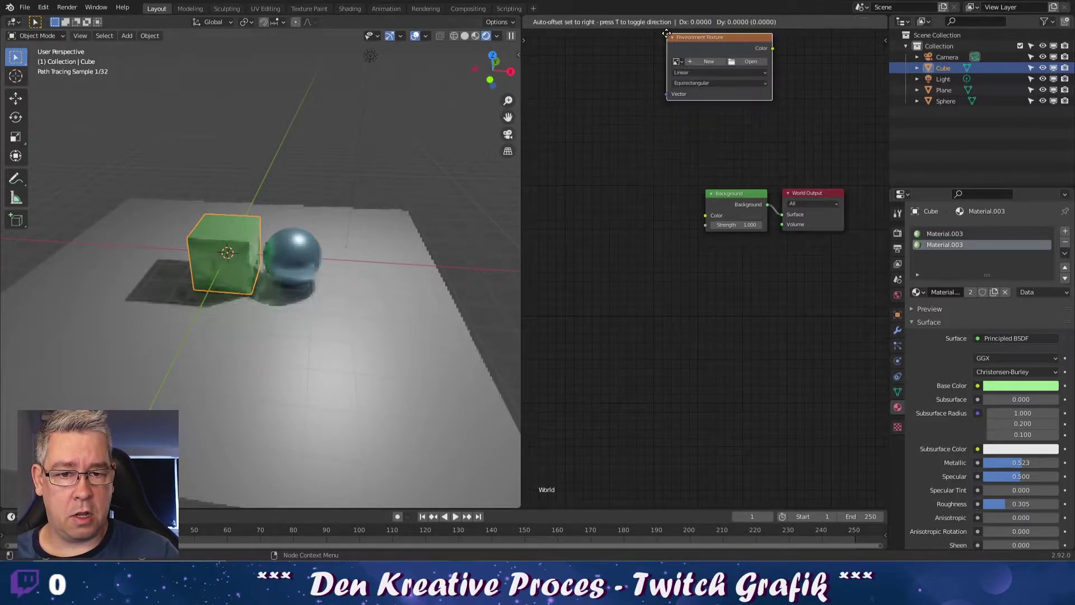
click(540, 89)
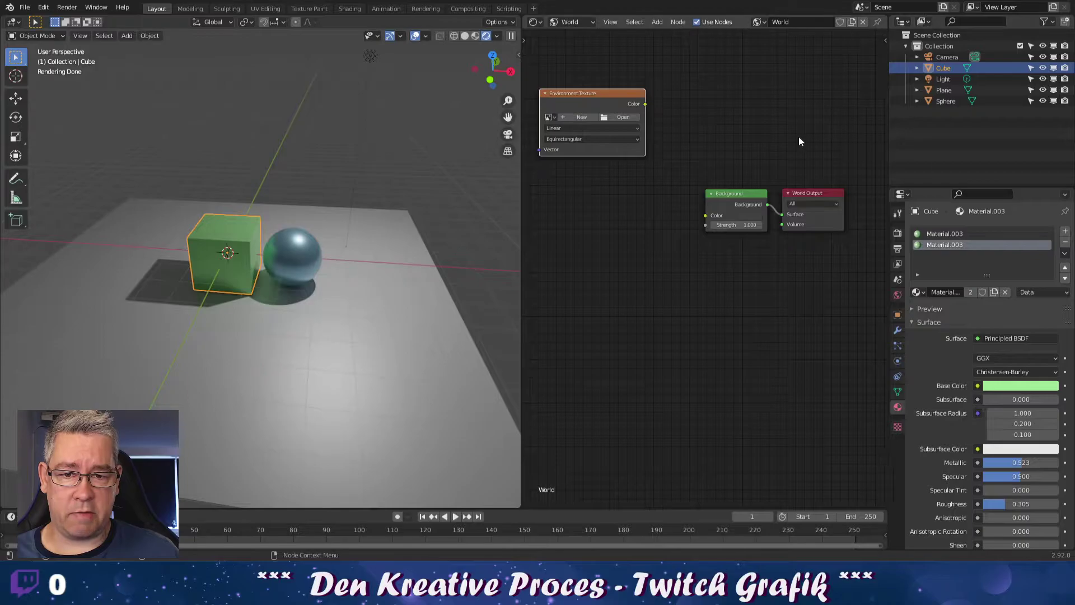
middle_drag(799, 141, 840, 140)
drag(659, 96, 643, 83)
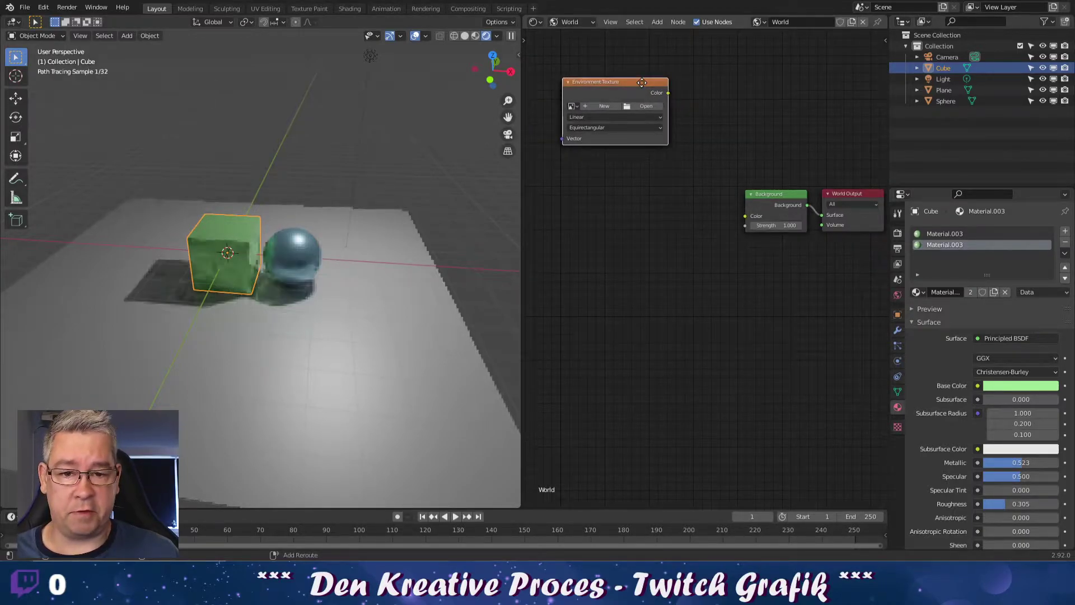
Step: Duplicate the Environment Texture node three times, stacking the copies below it
key(shift+d)
click(640, 164)
key(shift+d)
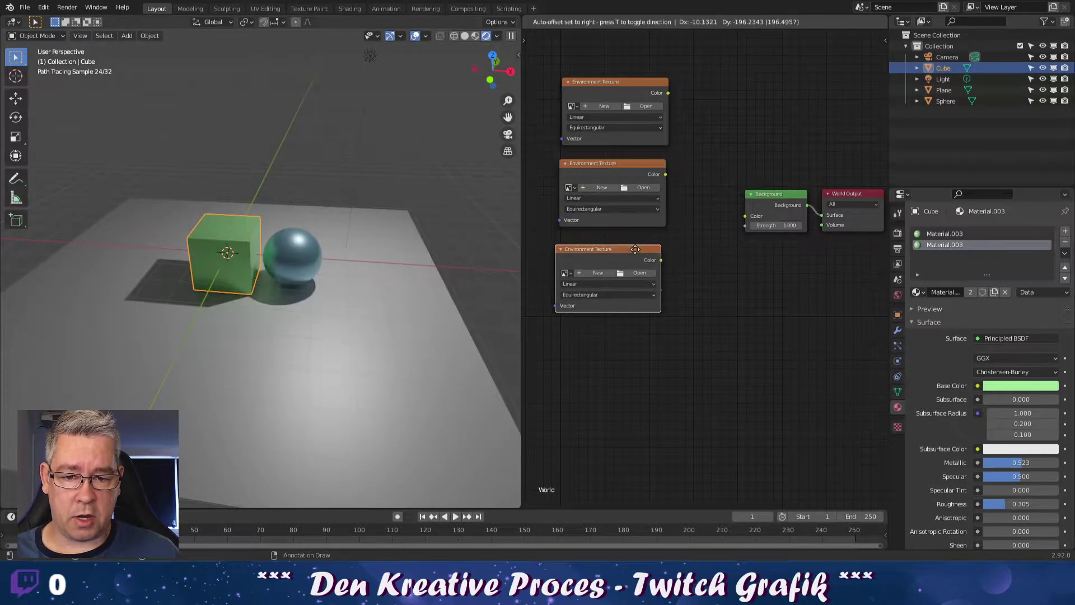
click(636, 250)
key(shift+d)
click(632, 336)
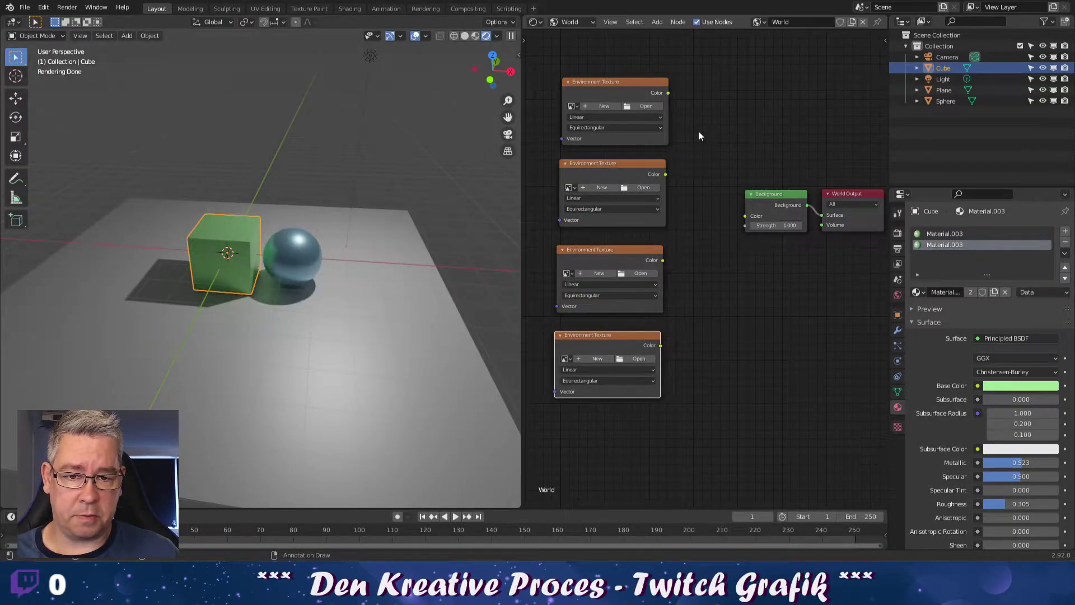
Step: Load 7.jpg and the wells6 HDR into the top two Environment Texture nodes
click(646, 106)
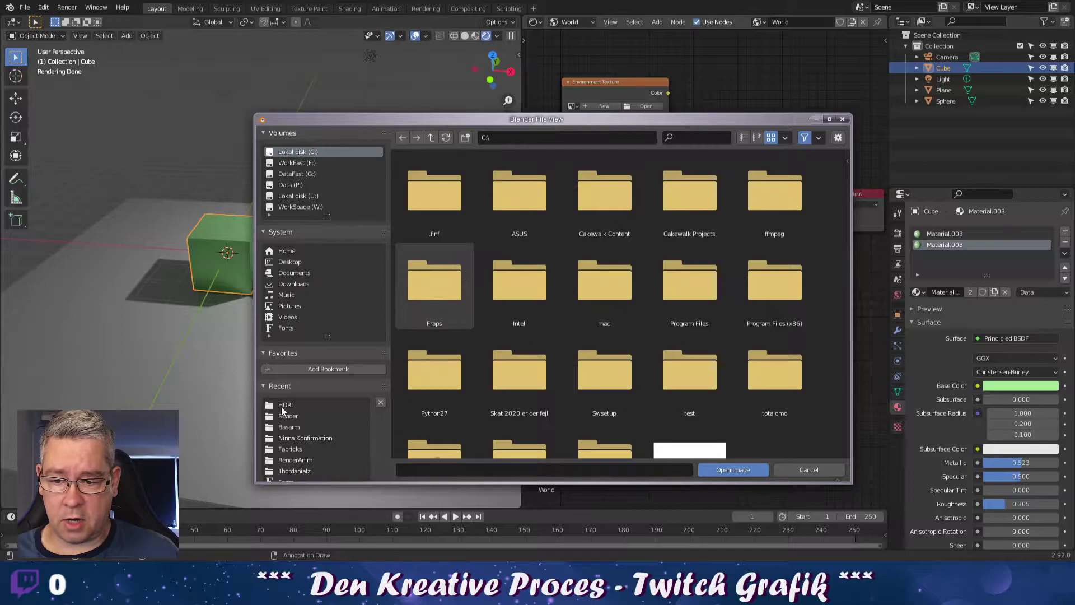
click(289, 405)
double_click(505, 381)
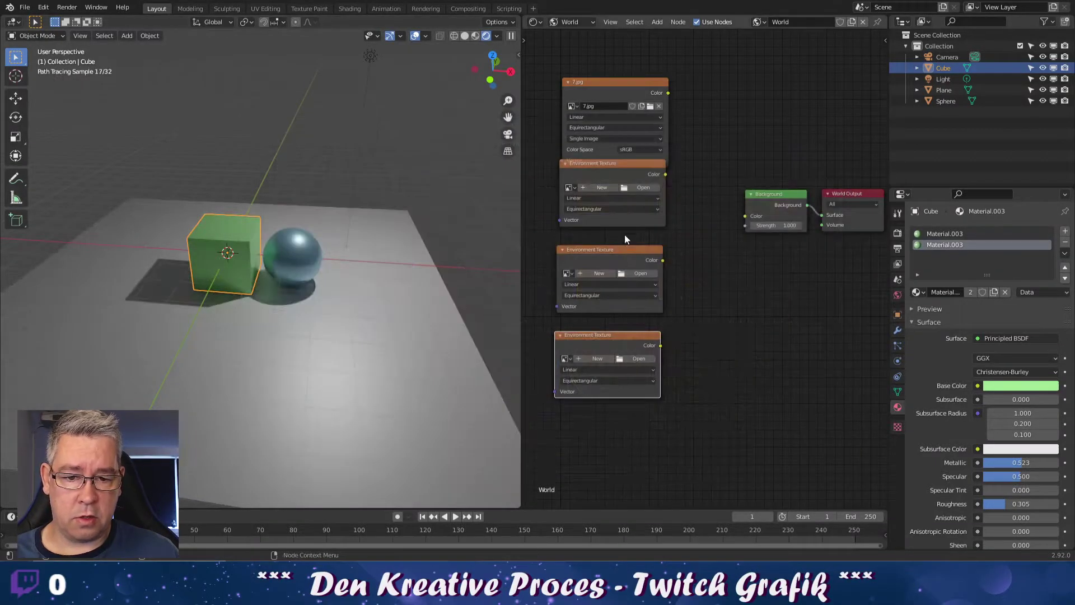
click(642, 188)
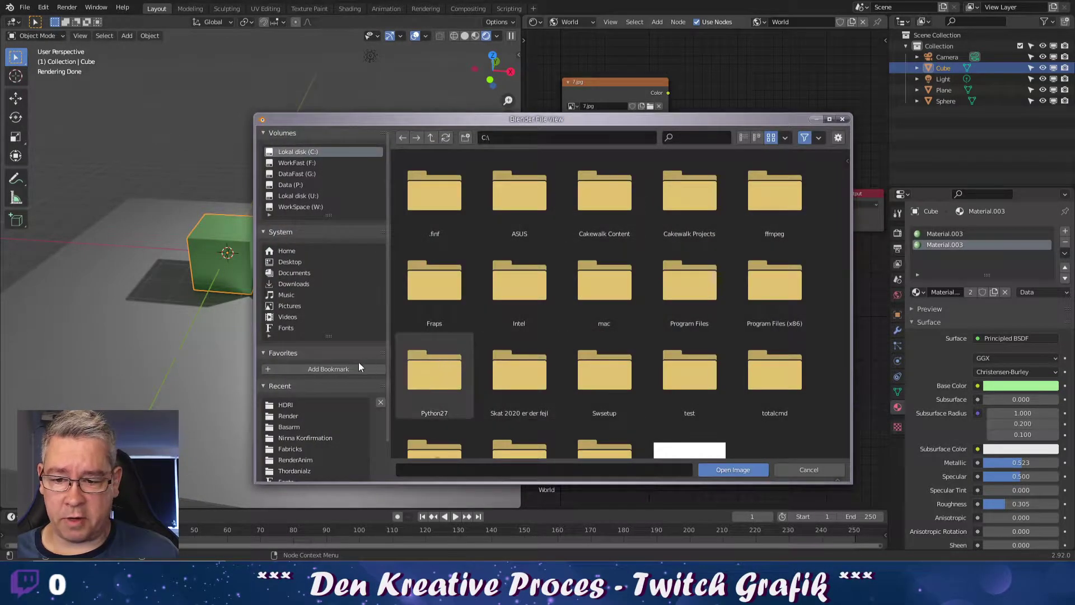
click(317, 402)
double_click(611, 372)
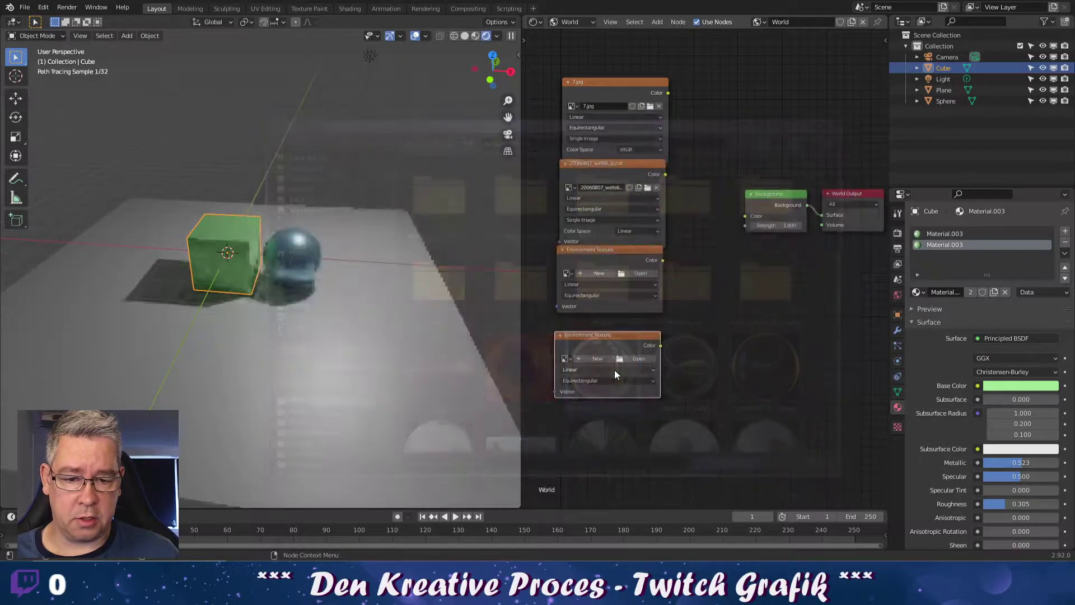
Step: Load 20061210_lp.hdr and campus_probe.hdr into the lower two Environment Texture nodes
click(640, 273)
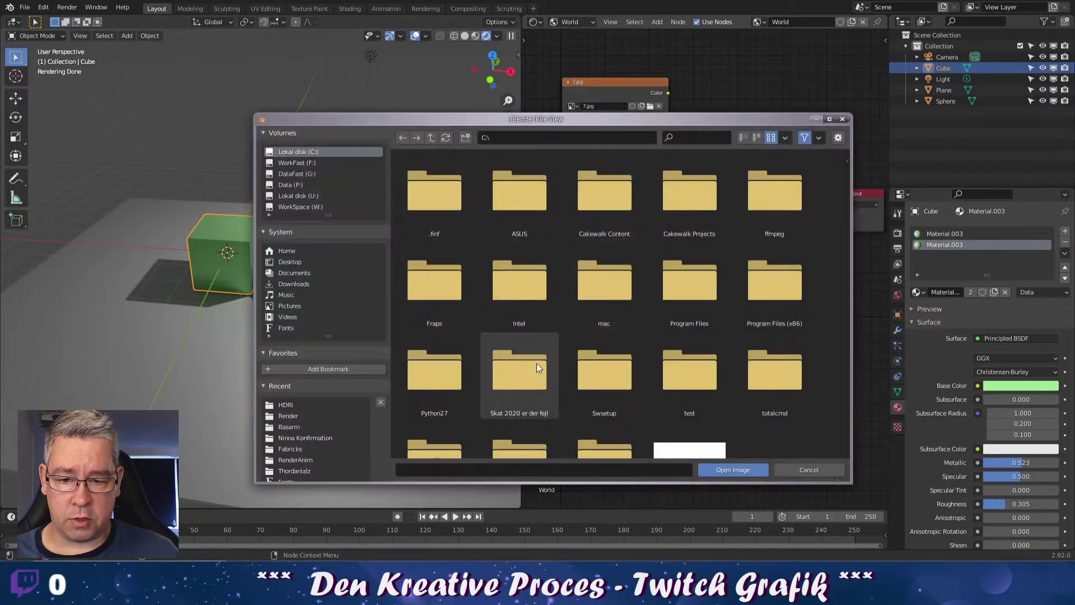
click(301, 403)
double_click(708, 382)
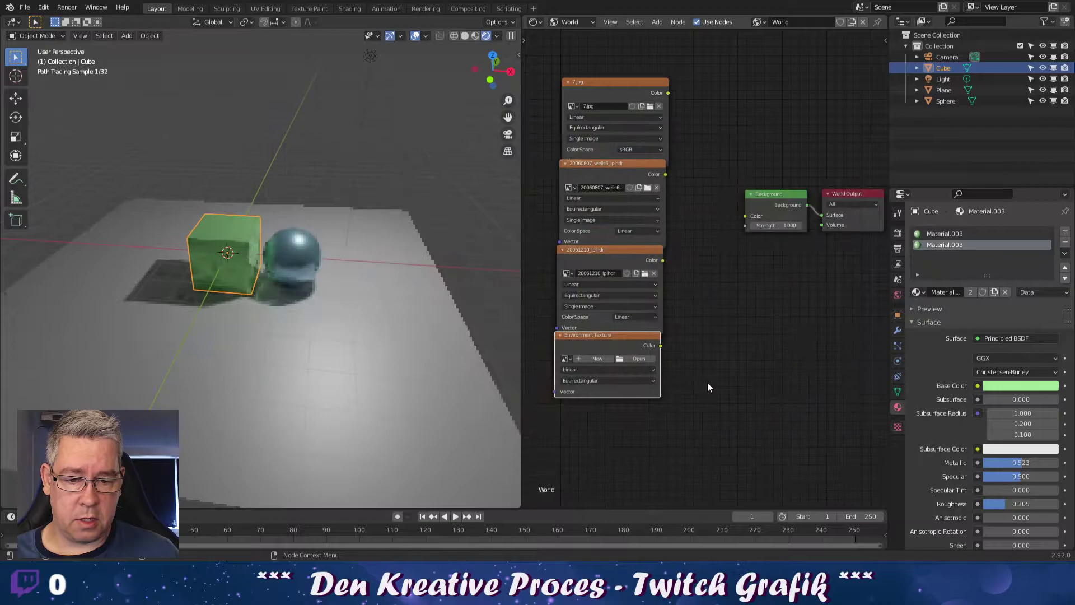
click(638, 358)
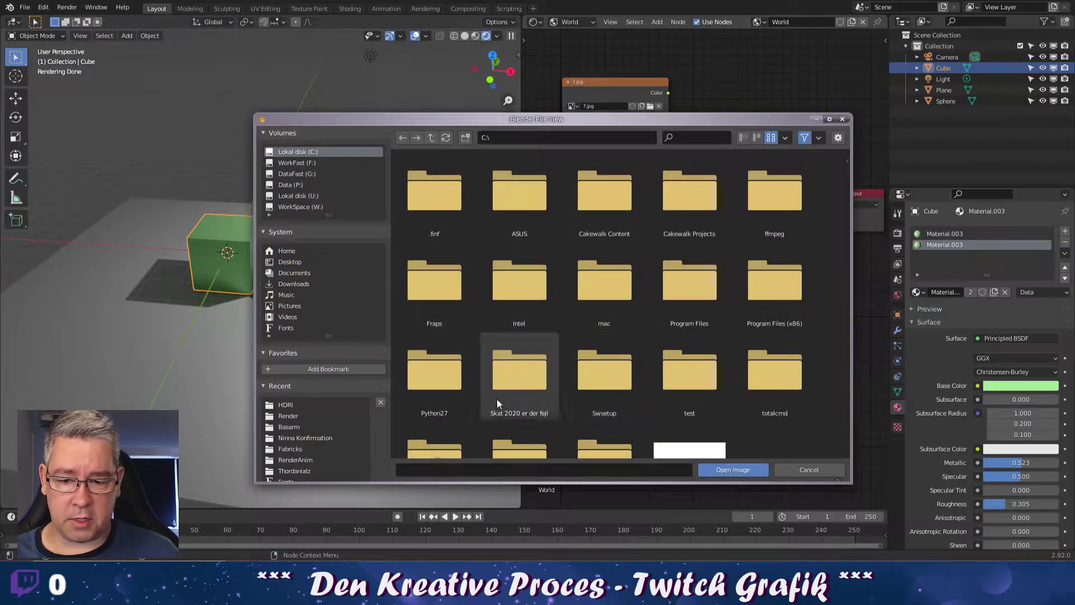
click(318, 402)
scroll(504, 404, down, 2)
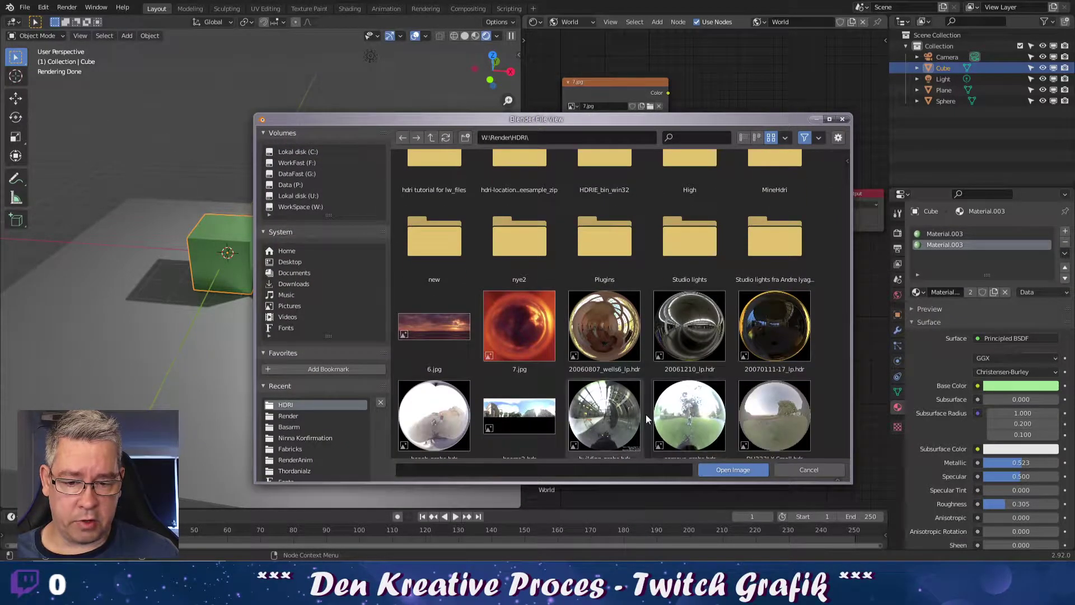
click(695, 411)
double_click(695, 412)
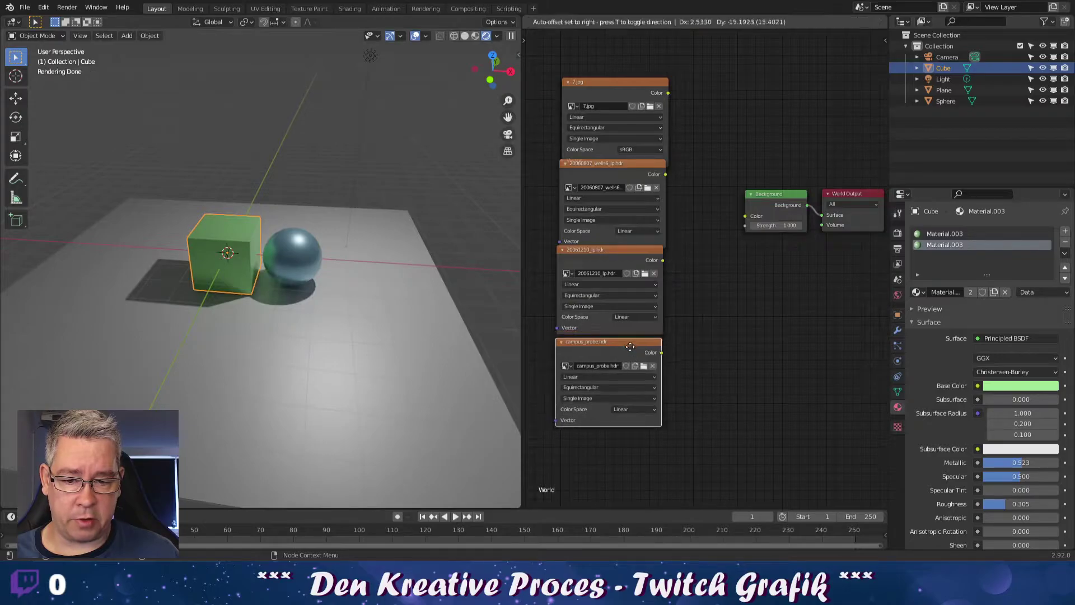
Step: Set the campus_probe and 20061210 textures' projection to Mirror Ball
click(599, 397)
click(591, 418)
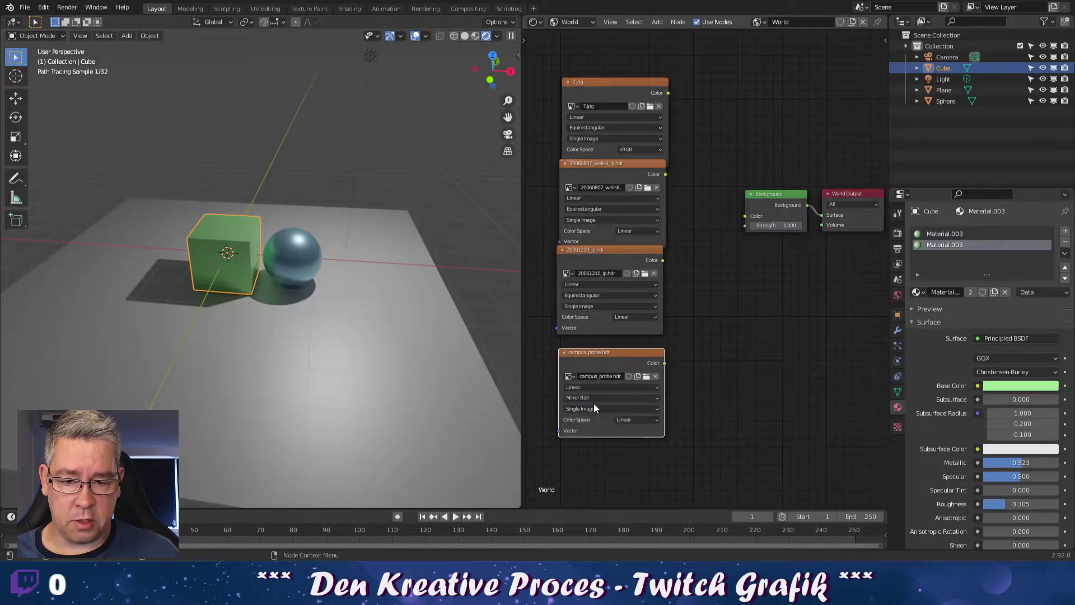
click(581, 295)
click(583, 315)
click(584, 208)
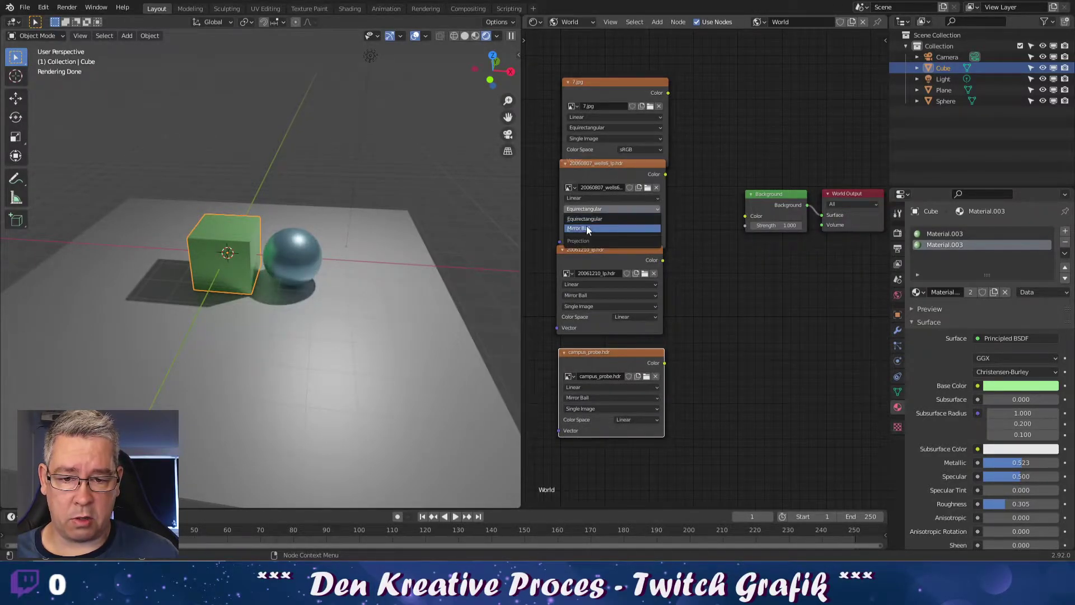
Step: Set the 20060807 and 7.jpg textures to Mirror Ball and spread the four texture nodes apart
click(587, 227)
click(597, 129)
click(595, 147)
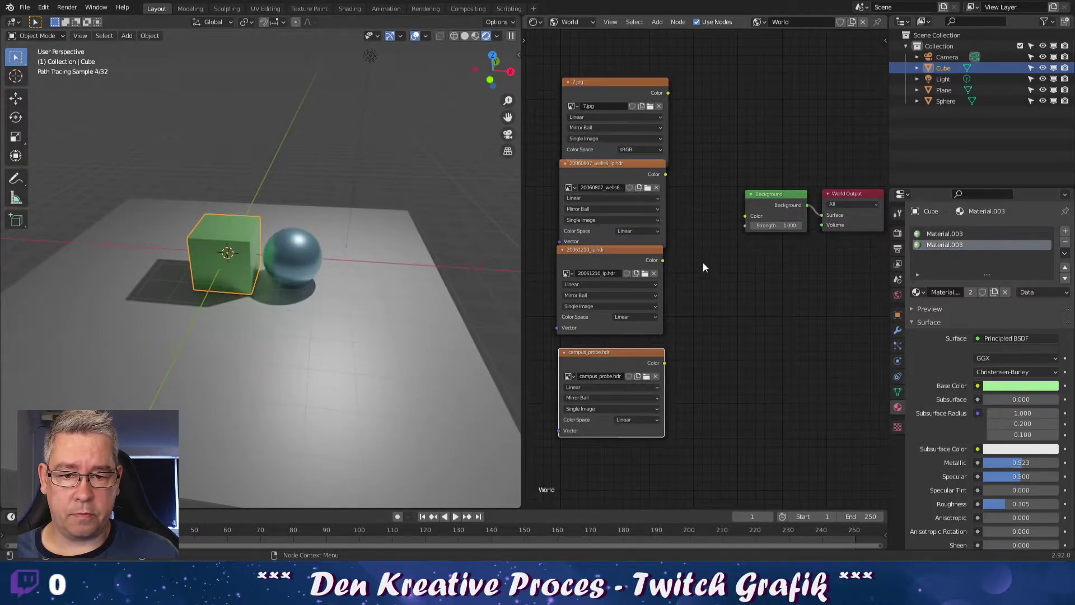
drag(610, 89, 600, 69)
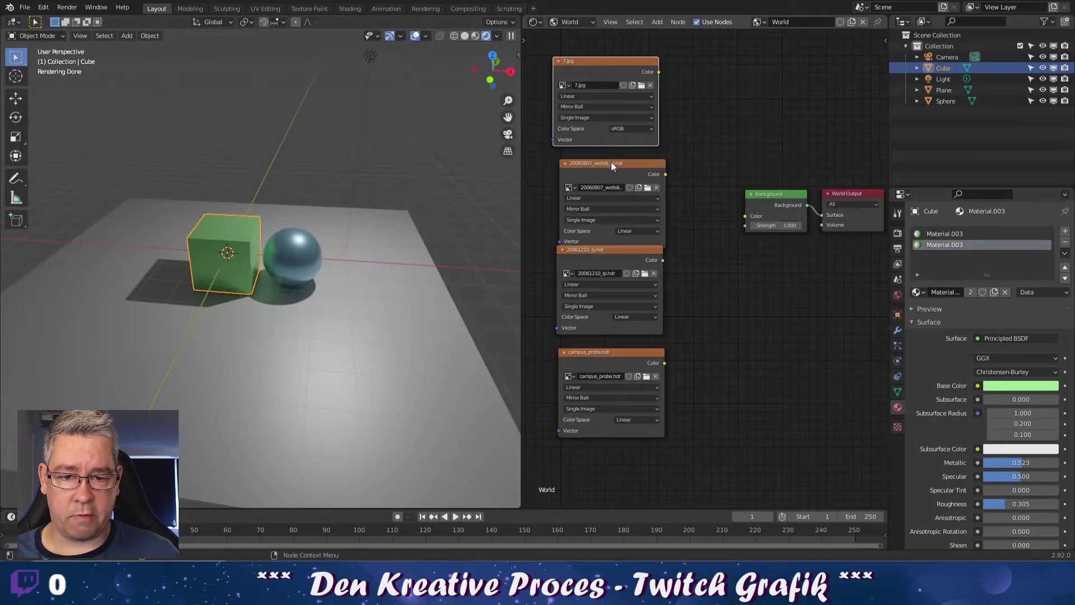
drag(610, 162, 600, 157)
drag(606, 247, 600, 253)
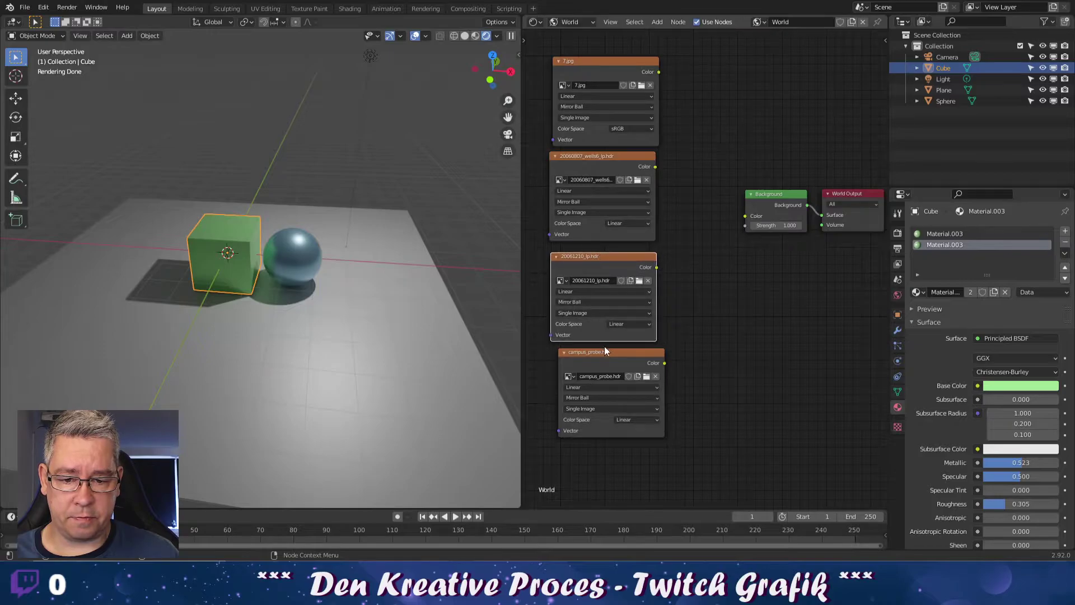
drag(604, 350, 588, 361)
Step: Move the Background and World Output nodes further right to make room
drag(717, 163, 859, 252)
middle_drag(821, 312, 736, 321)
drag(691, 204, 805, 237)
scroll(709, 190, down, 1)
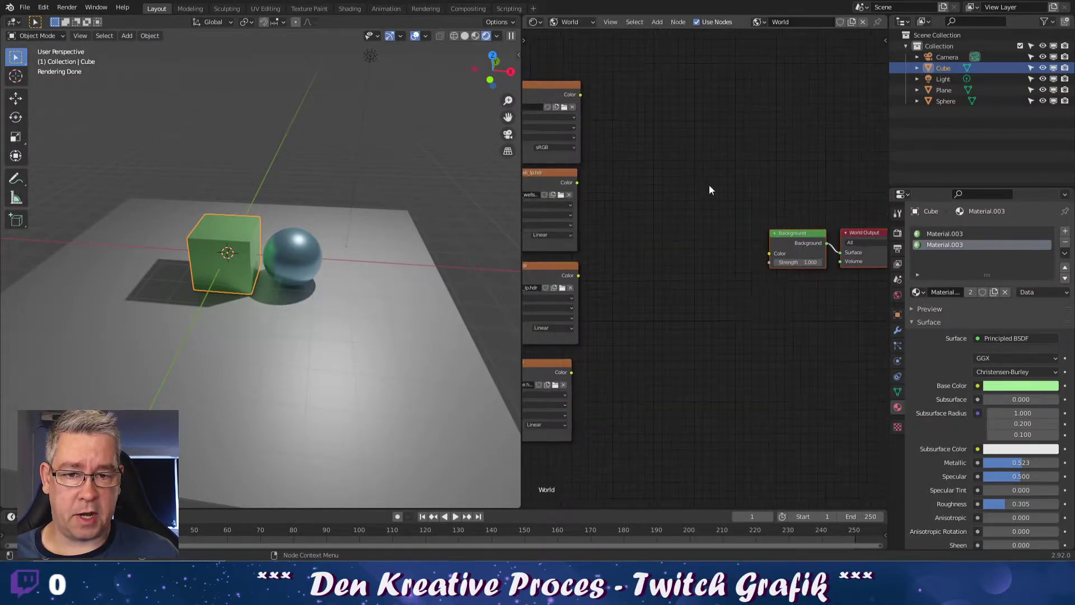
scroll(647, 197, down, 2)
Step: Add a MixRGB node and duplicate it twice, placing the third before Background
click(657, 22)
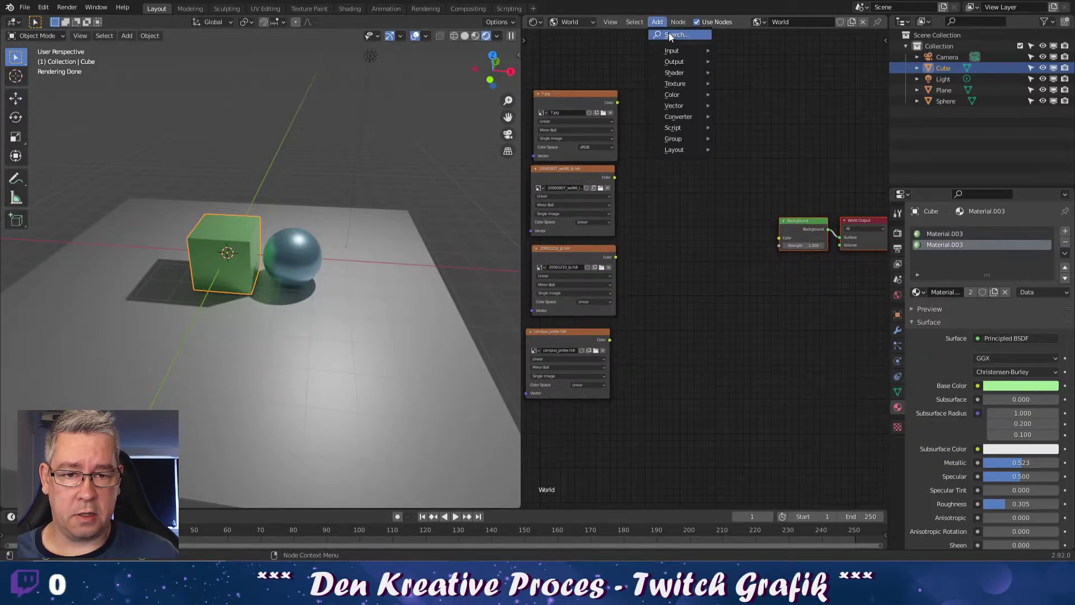
click(671, 36)
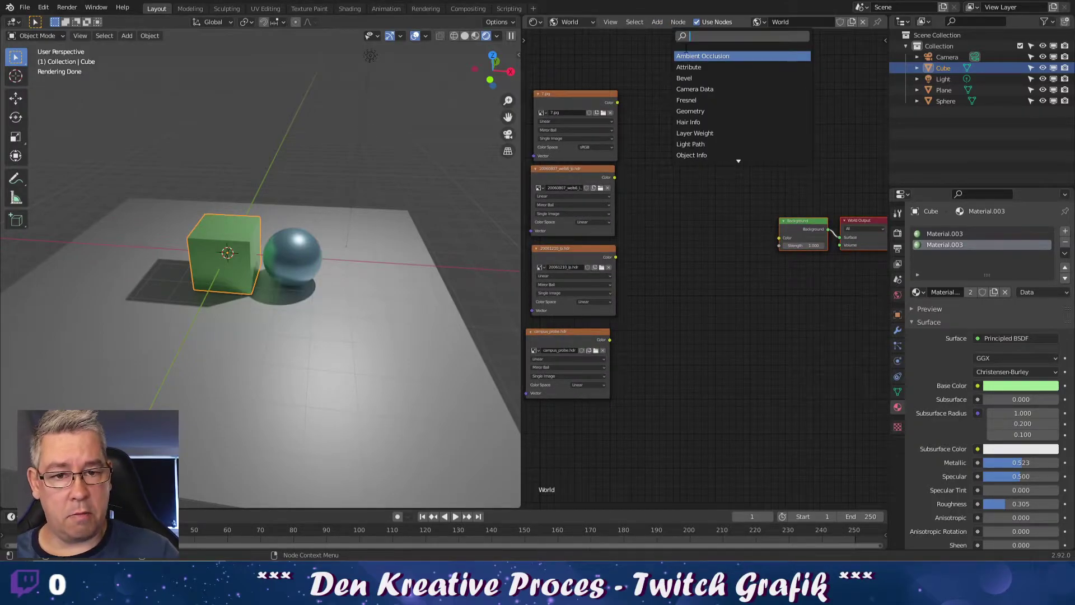
text(mix)
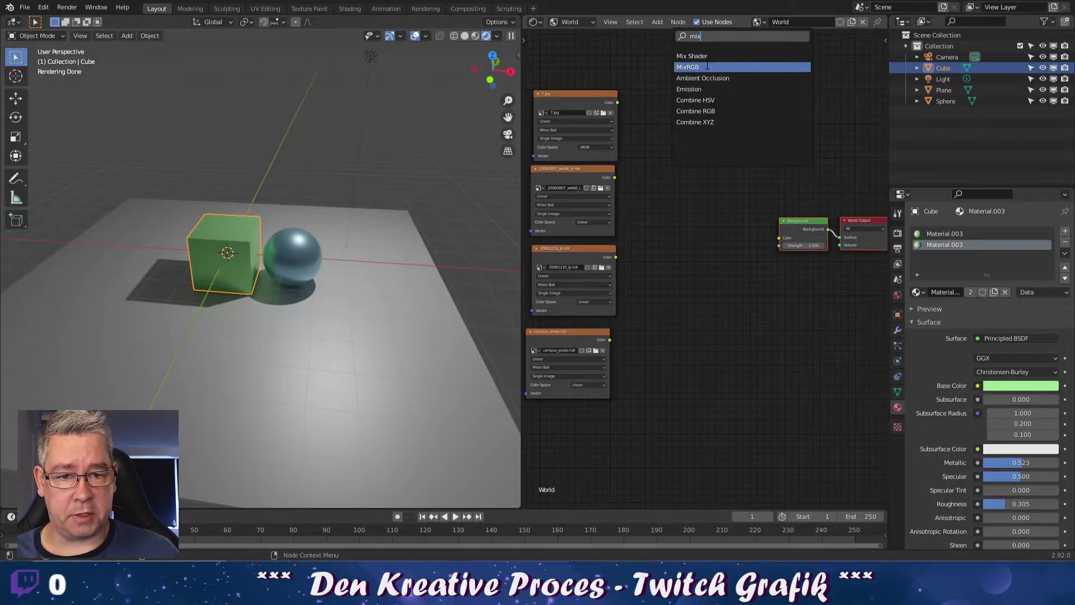
click(708, 66)
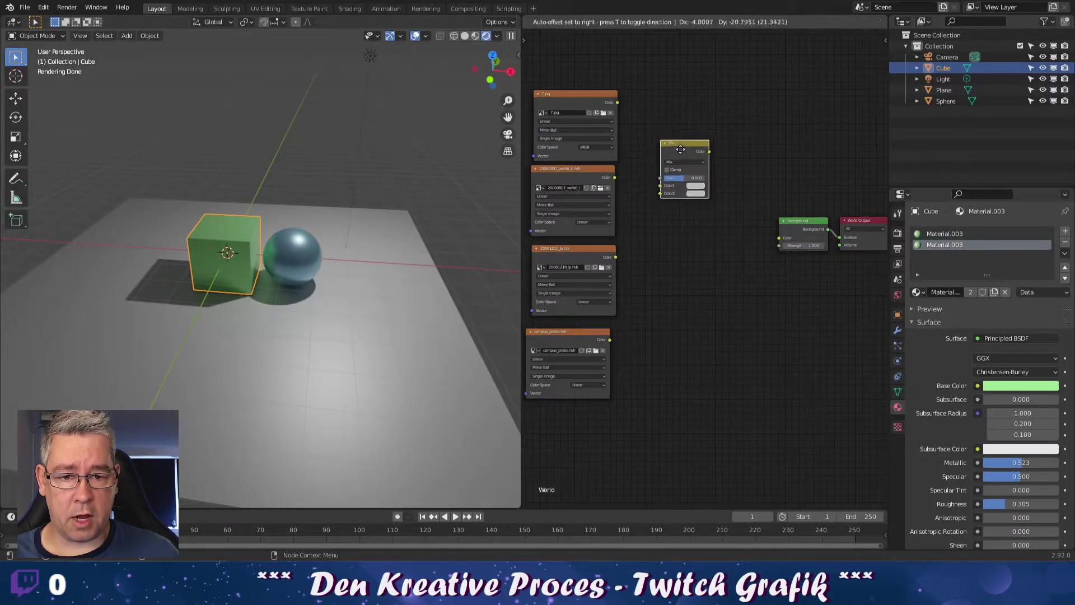
click(674, 147)
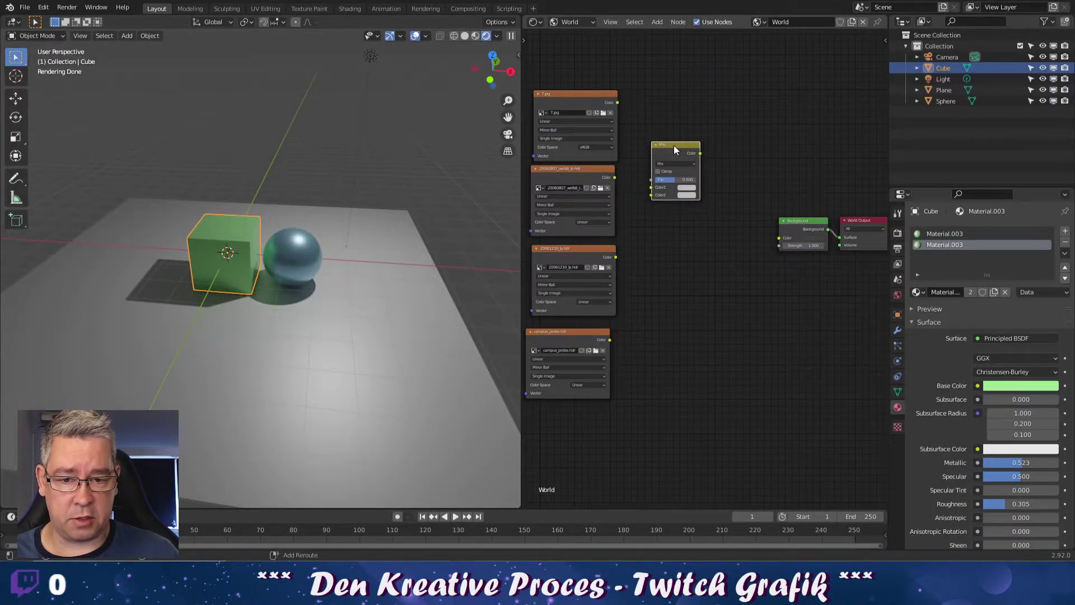
key(shift+d)
click(666, 278)
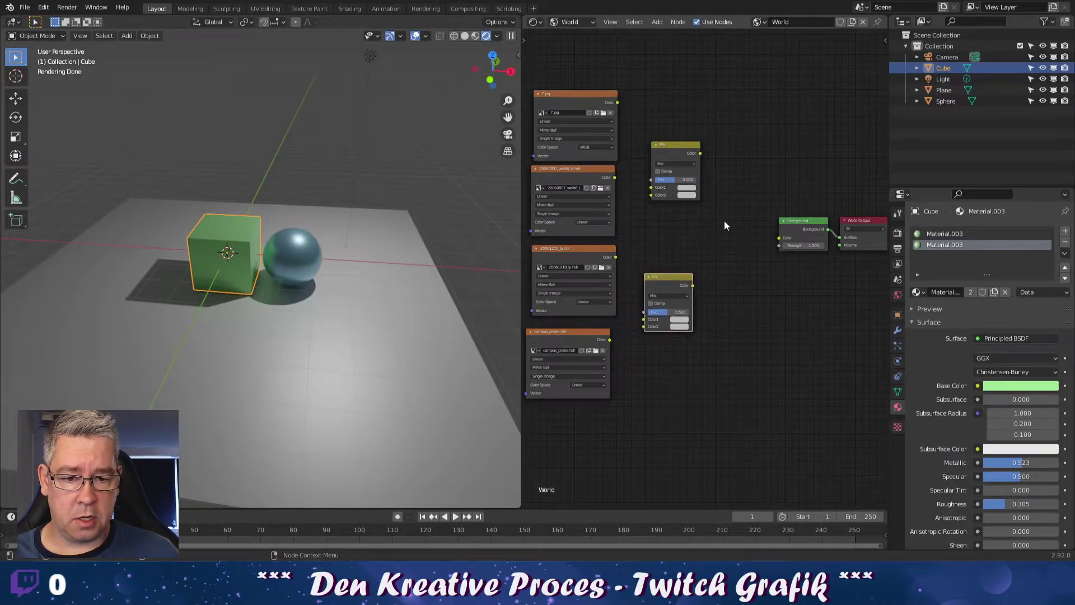
key(shift+d)
click(776, 167)
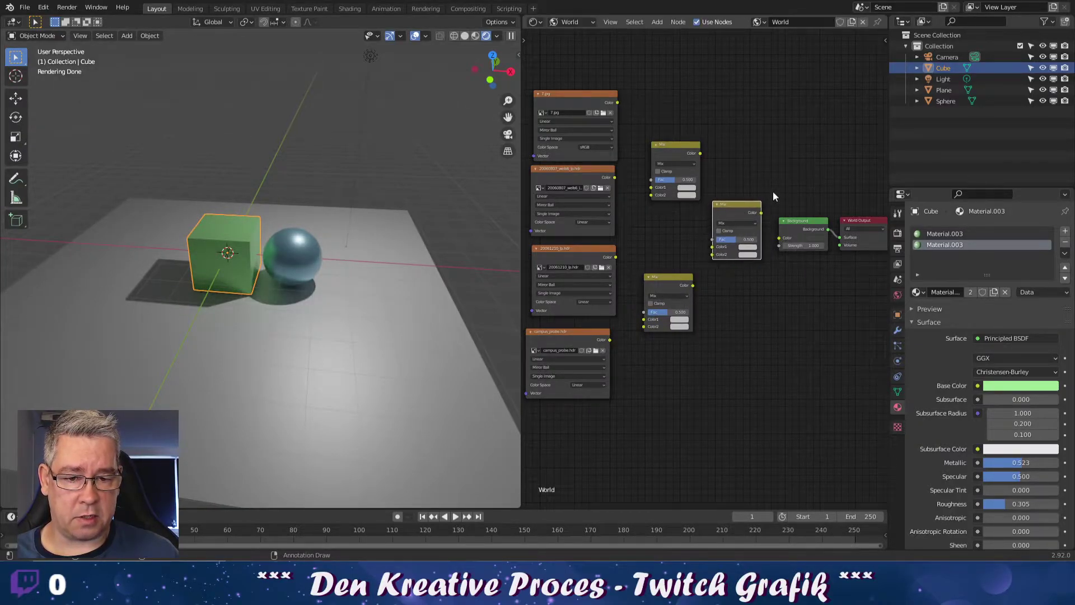
Step: Wire the texture colours into the two Mix nodes, chain both into the right Mix, then into Background Color
scroll(711, 252, up, 2)
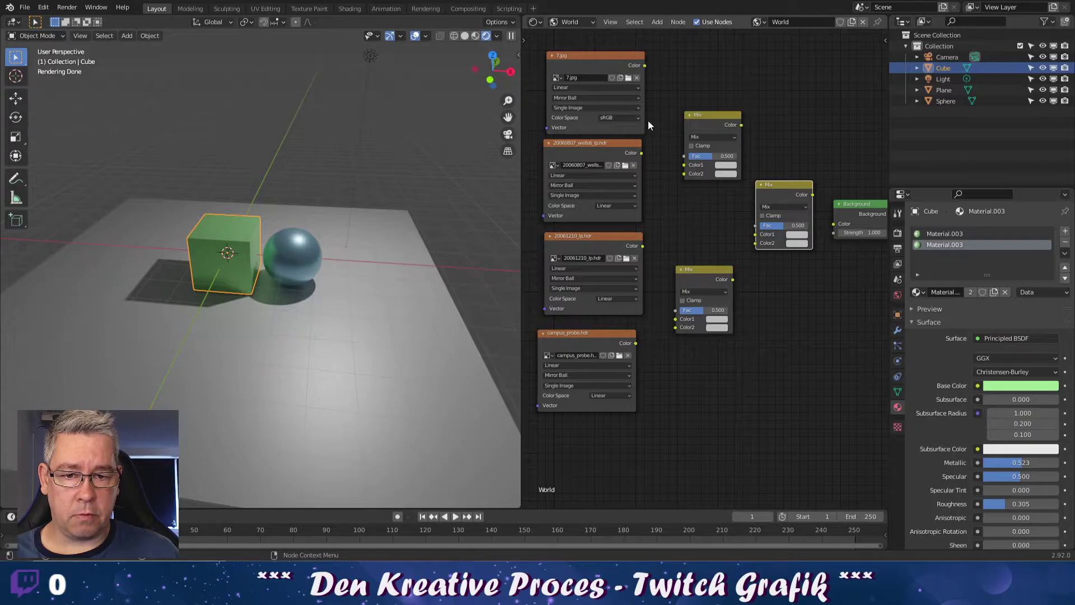
drag(645, 66, 684, 175)
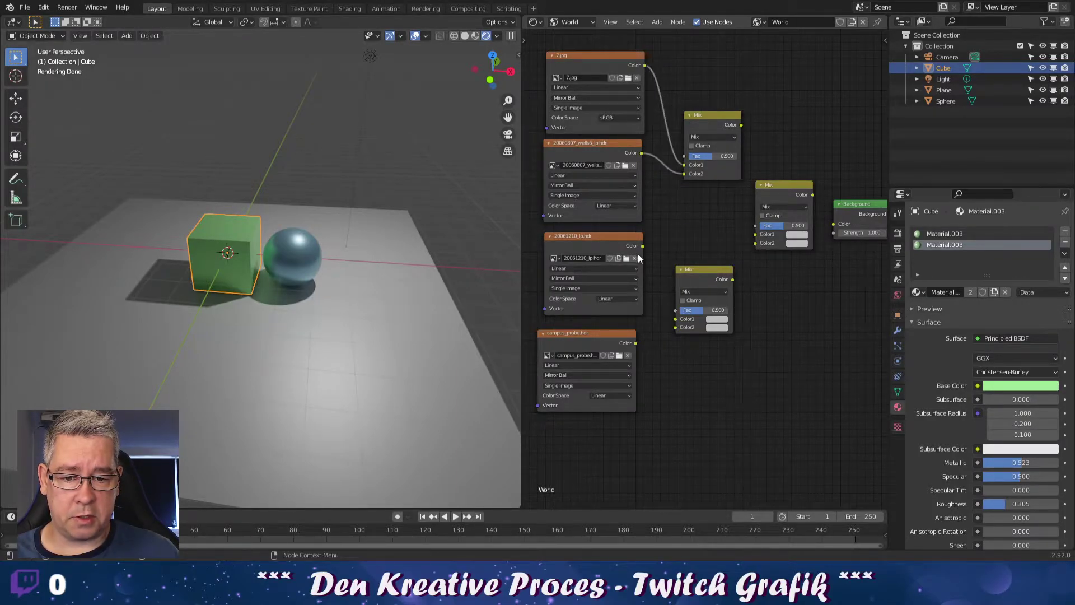
drag(642, 247, 686, 330)
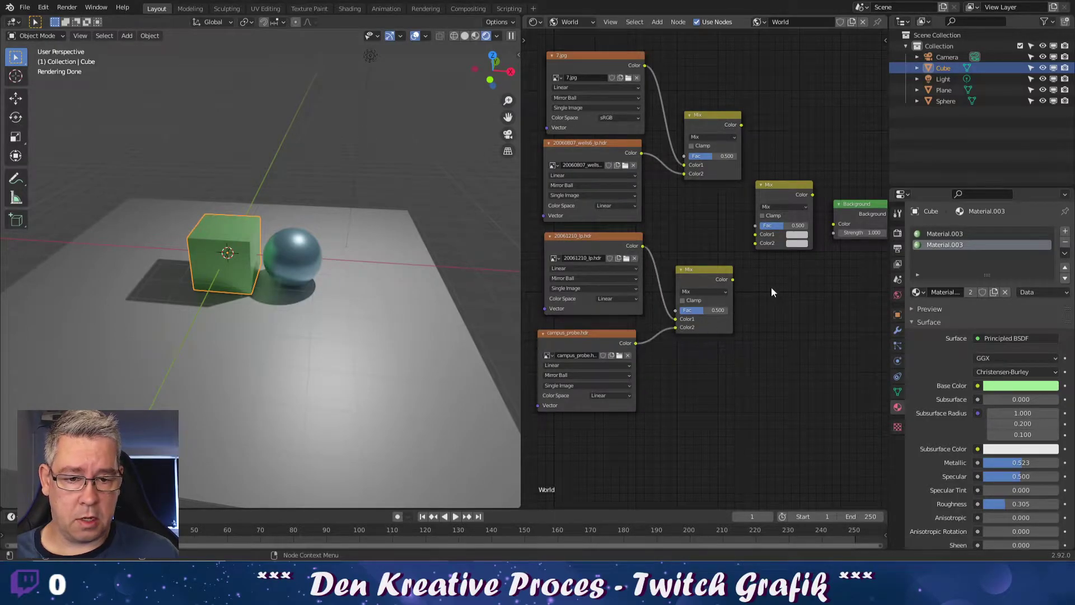
drag(733, 279, 756, 243)
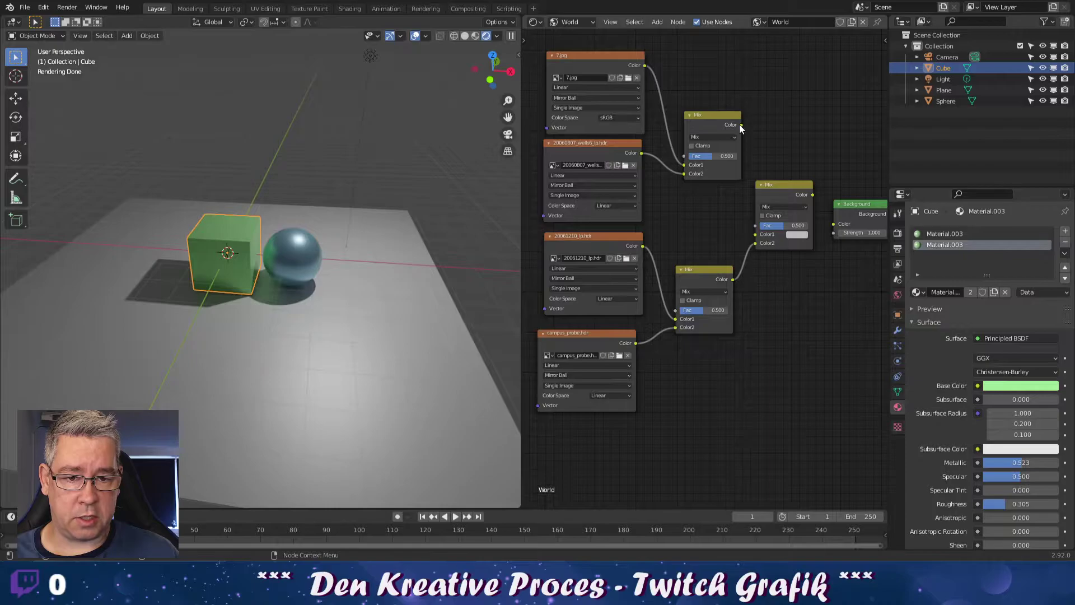
drag(740, 124, 760, 233)
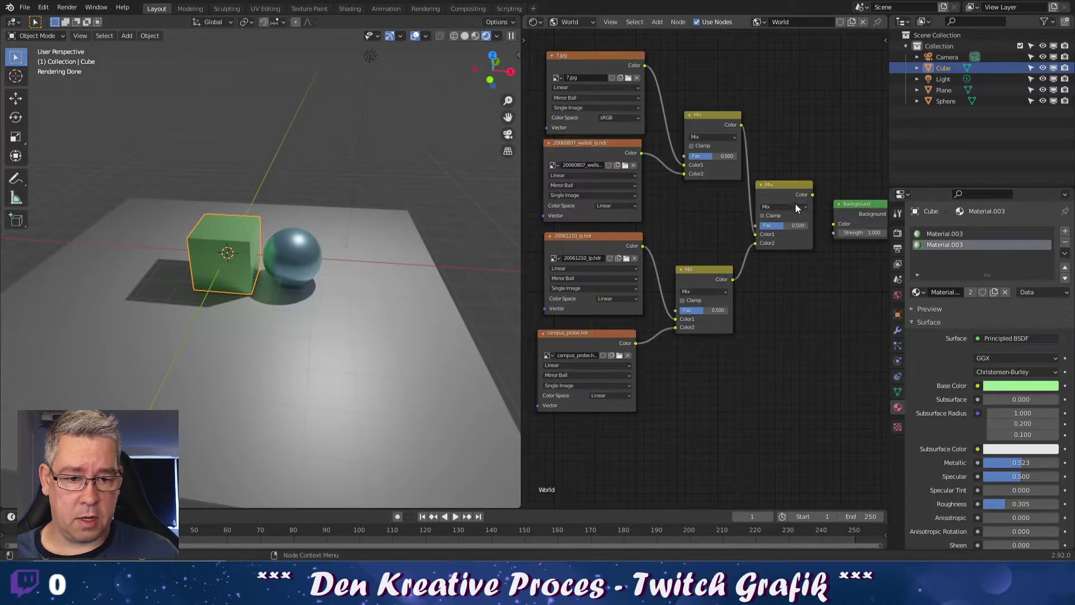
drag(811, 194, 835, 224)
middle_drag(449, 280, 434, 263)
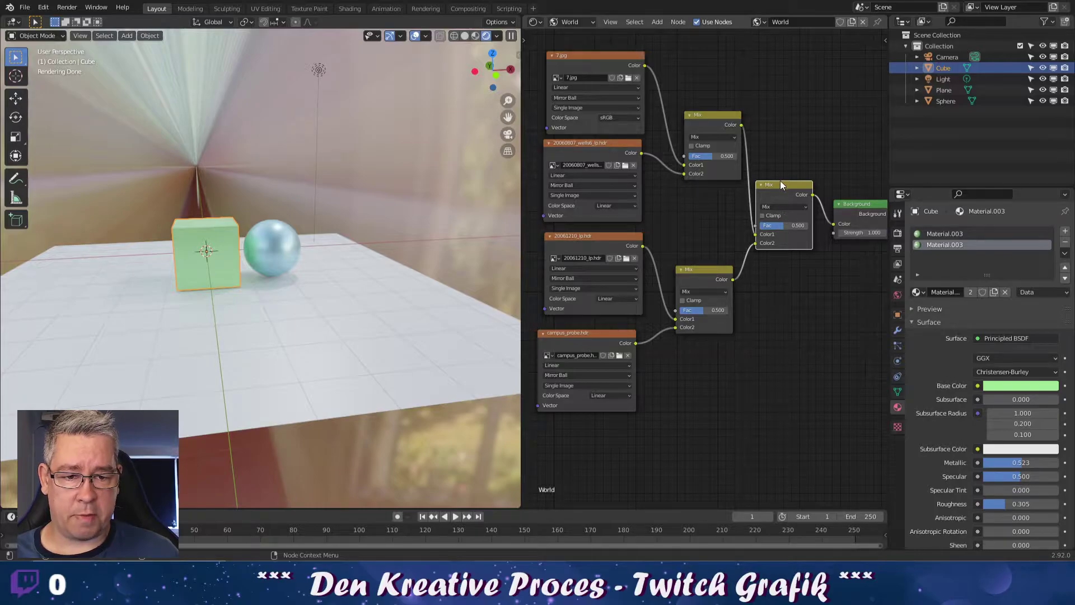
Step: Reset the right, upper and lower Mix nodes' Fac from 0.500 to 0.000
key(BackSpace)
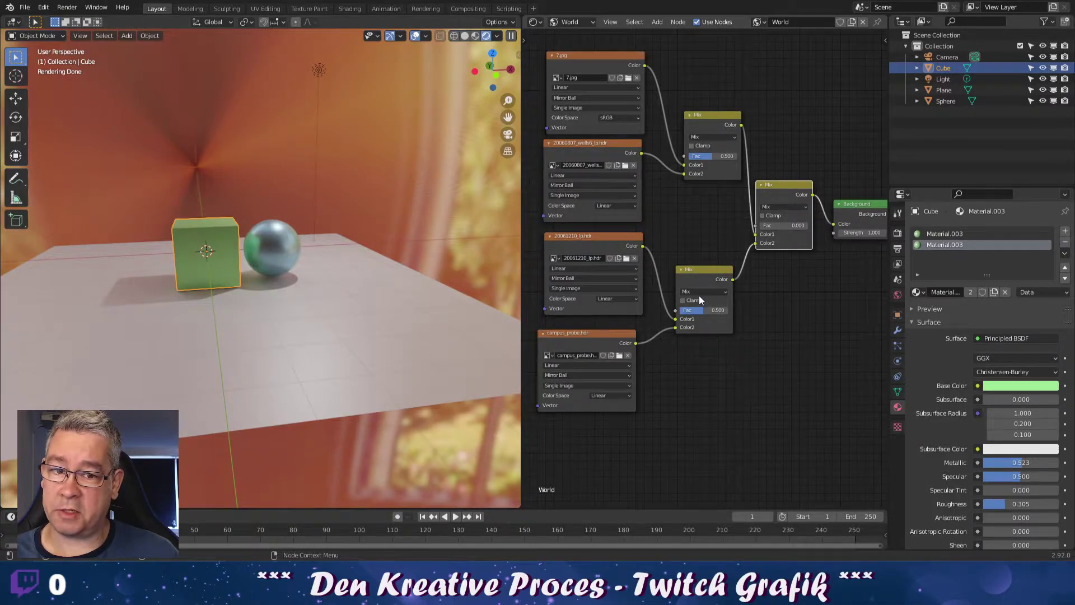
key(BackSpace)
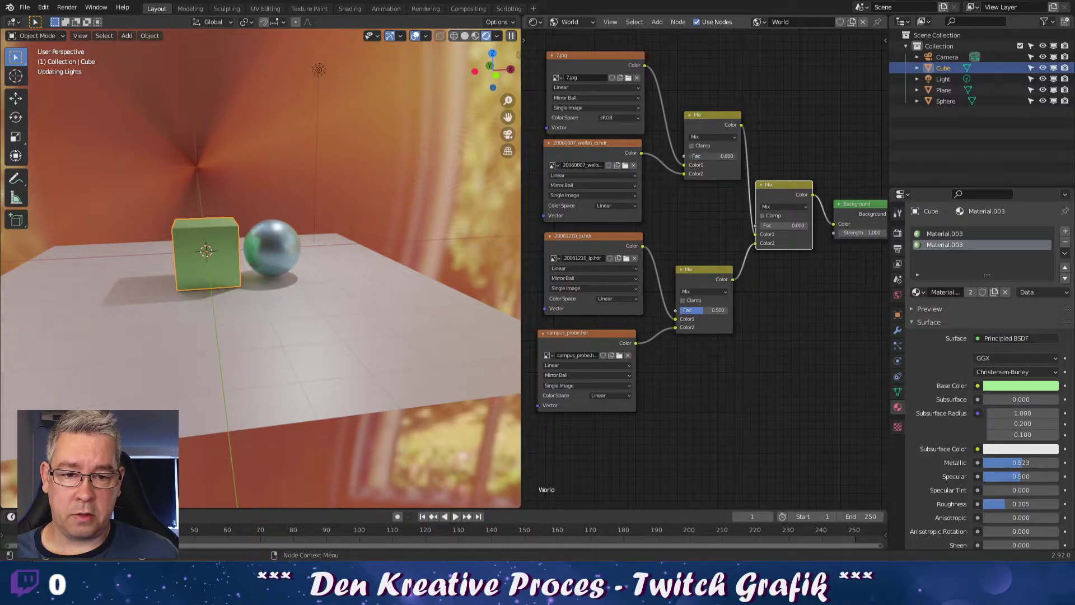
key(BackSpace)
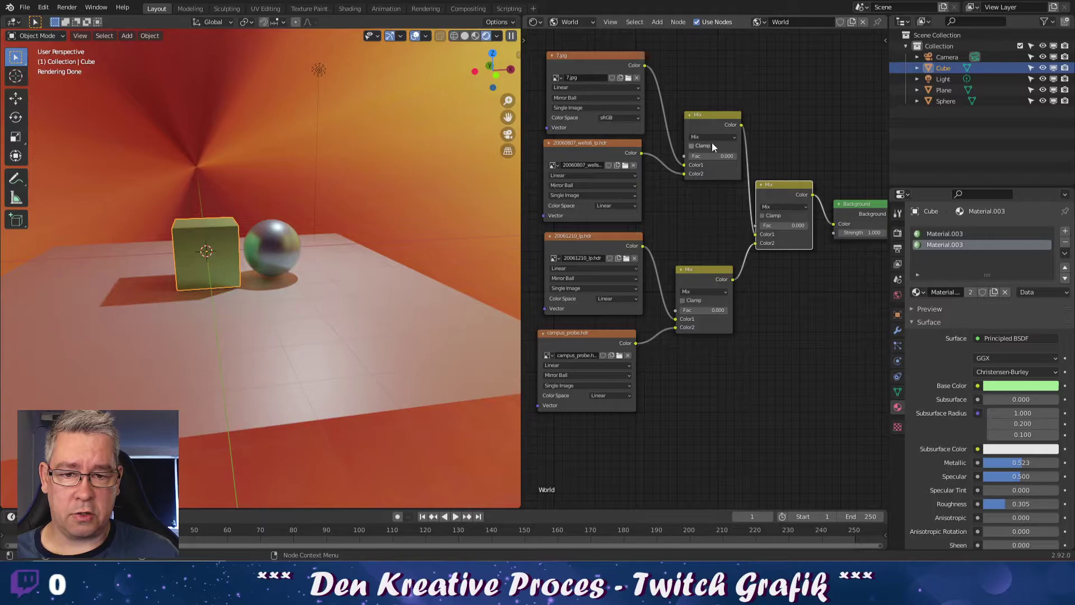
Step: Raise the top Mix node's Fac to 1.000 to show the wells6 interior environment
drag(594, 60, 591, 58)
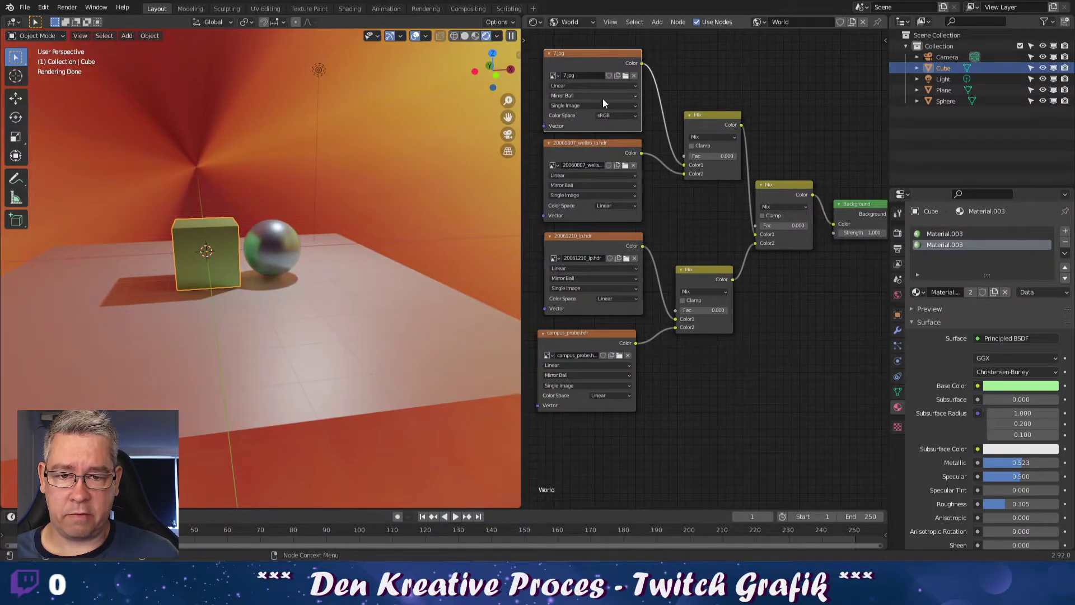
alt+middle_drag(310, 279, 398, 278)
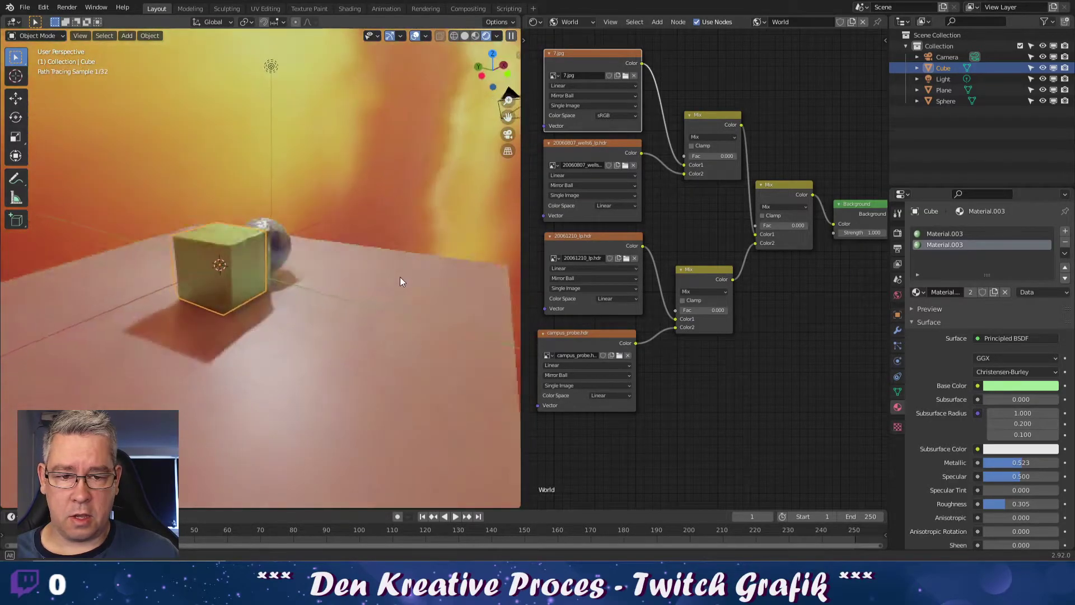
drag(694, 160, 740, 161)
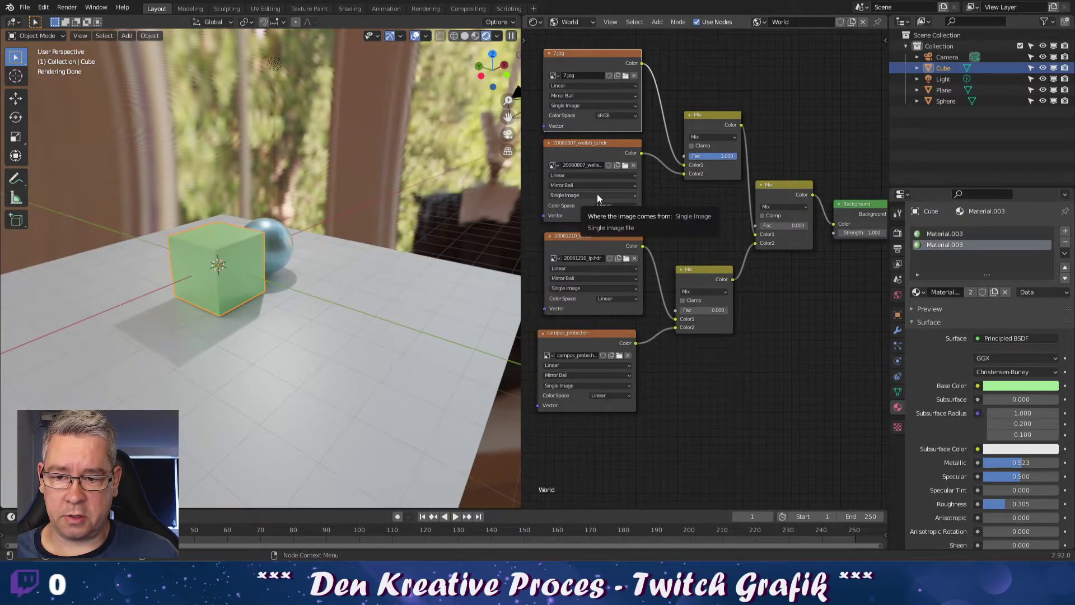
alt+middle_drag(393, 277, 435, 281)
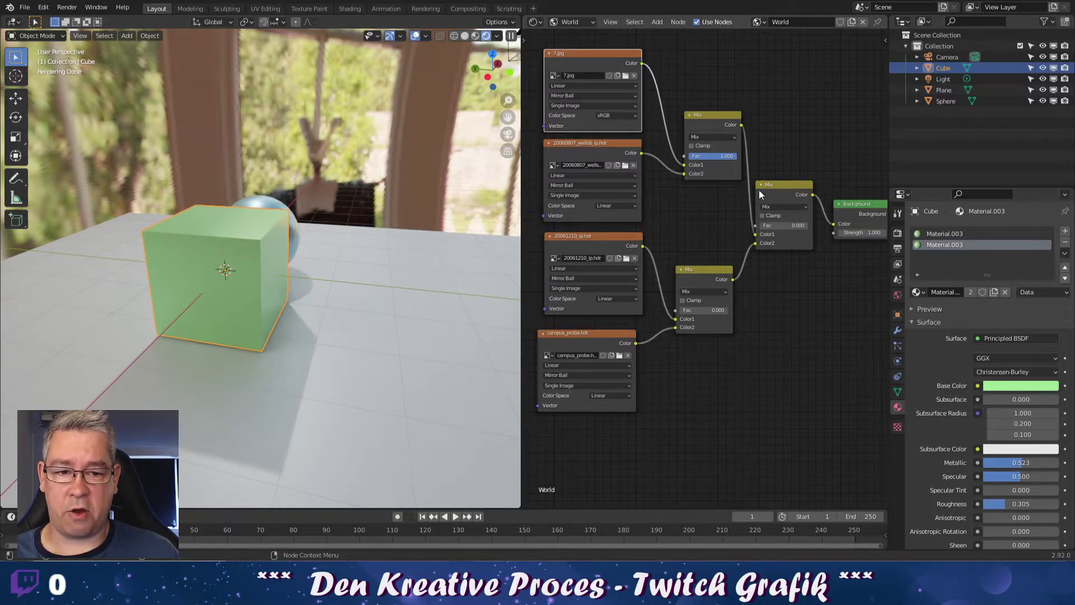
click(704, 117)
click(705, 275)
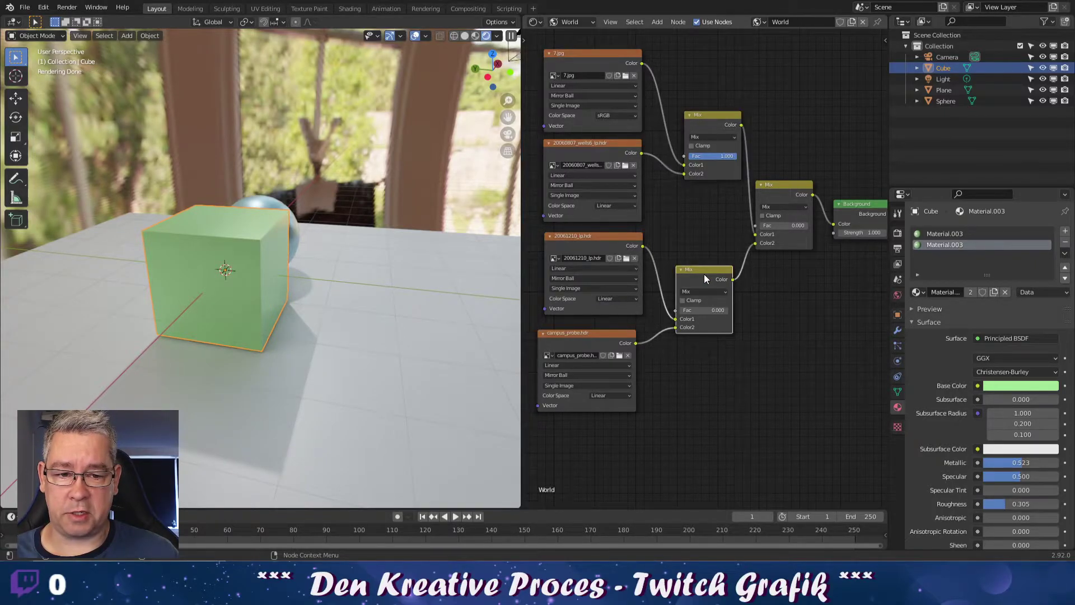
Step: Raise the middle and lower Mix nodes' Fac to 1.000, ending on the campus_probe environment
drag(762, 227, 808, 227)
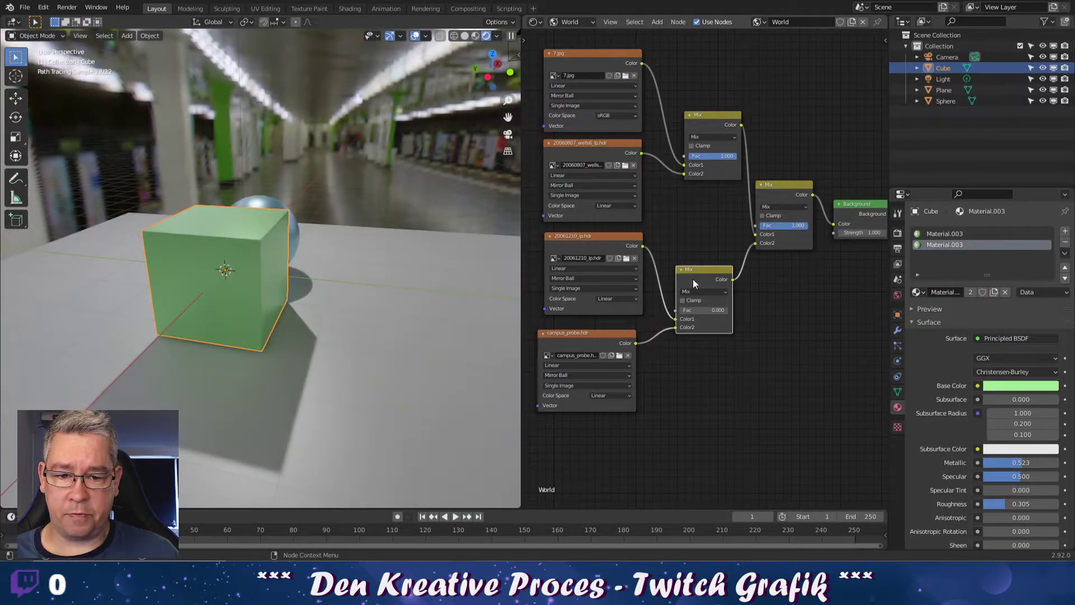
drag(593, 238, 595, 239)
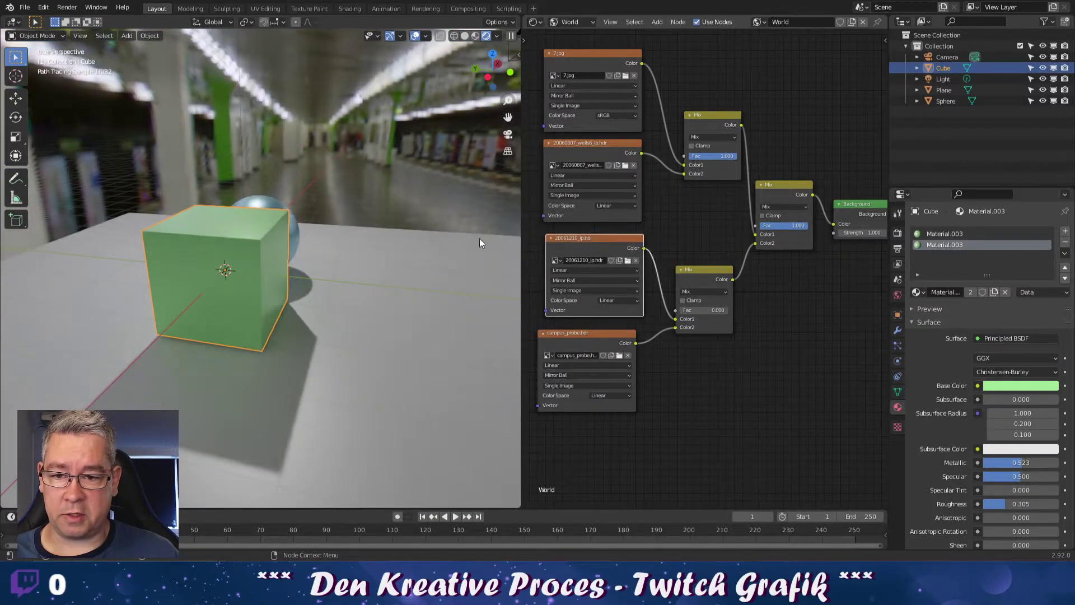
middle_drag(480, 243, 433, 226)
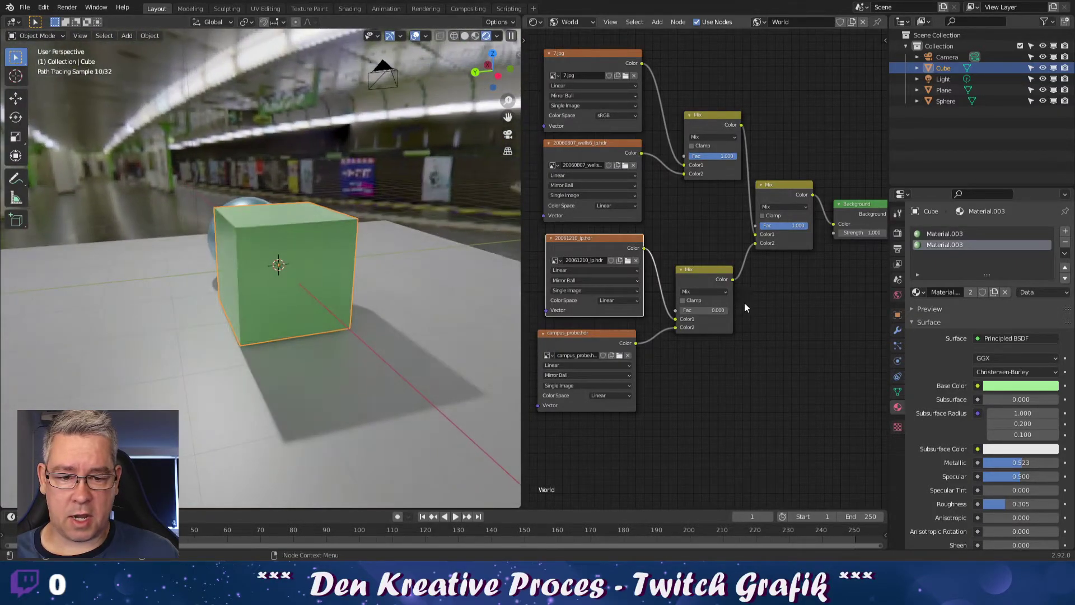
drag(688, 313, 729, 313)
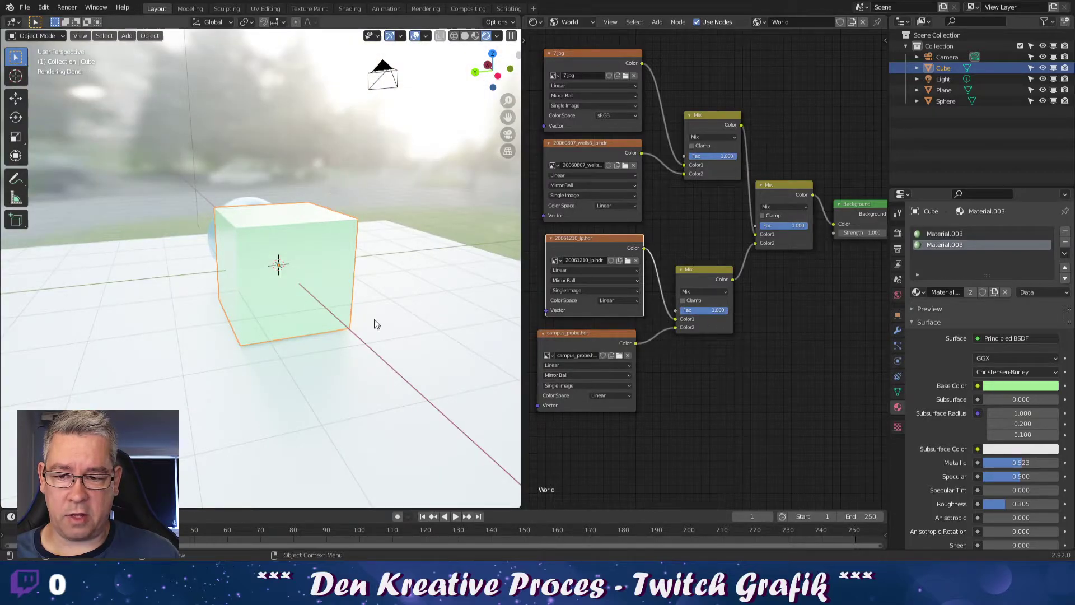
middle_drag(374, 320, 299, 279)
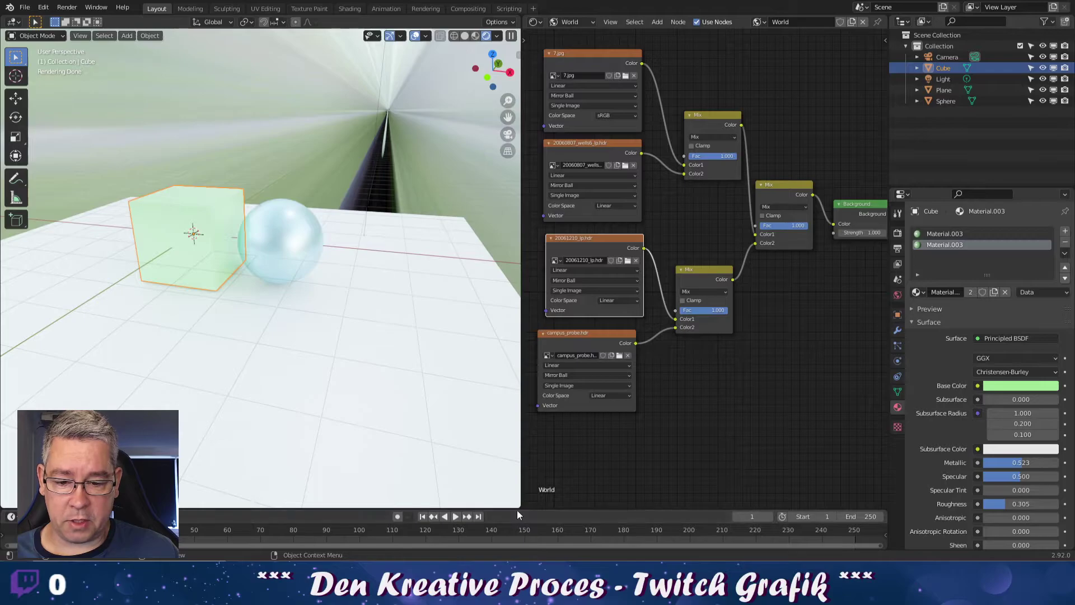
Step: Enlarge the timeline and reset all three Mix nodes' Fac to 0
drag(517, 509, 528, 419)
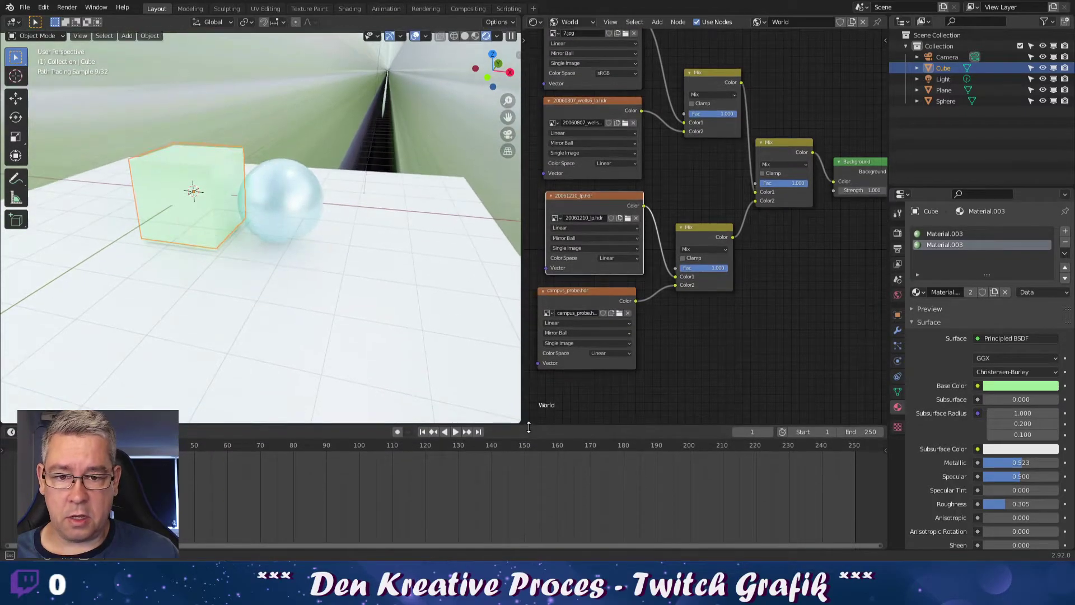
drag(529, 427, 529, 443)
middle_drag(704, 389, 680, 414)
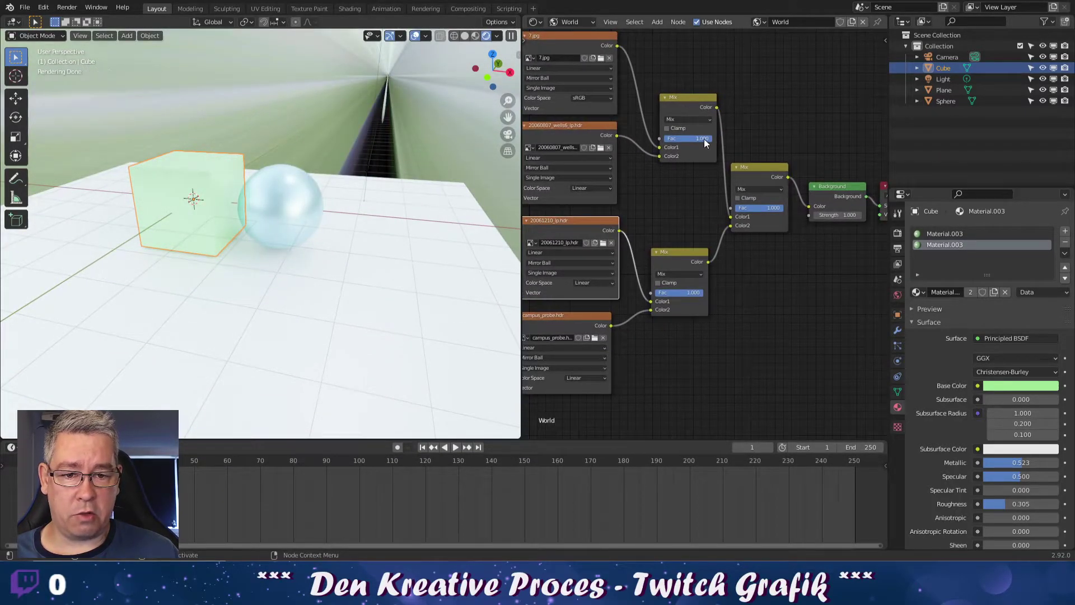
drag(704, 139, 666, 139)
drag(694, 292, 657, 293)
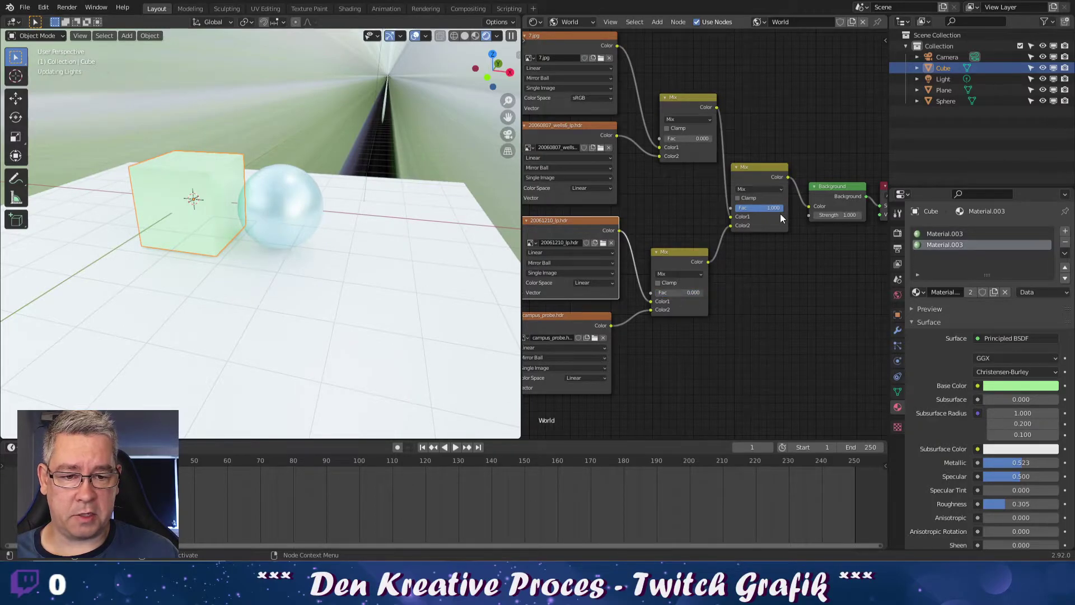
drag(780, 208, 734, 207)
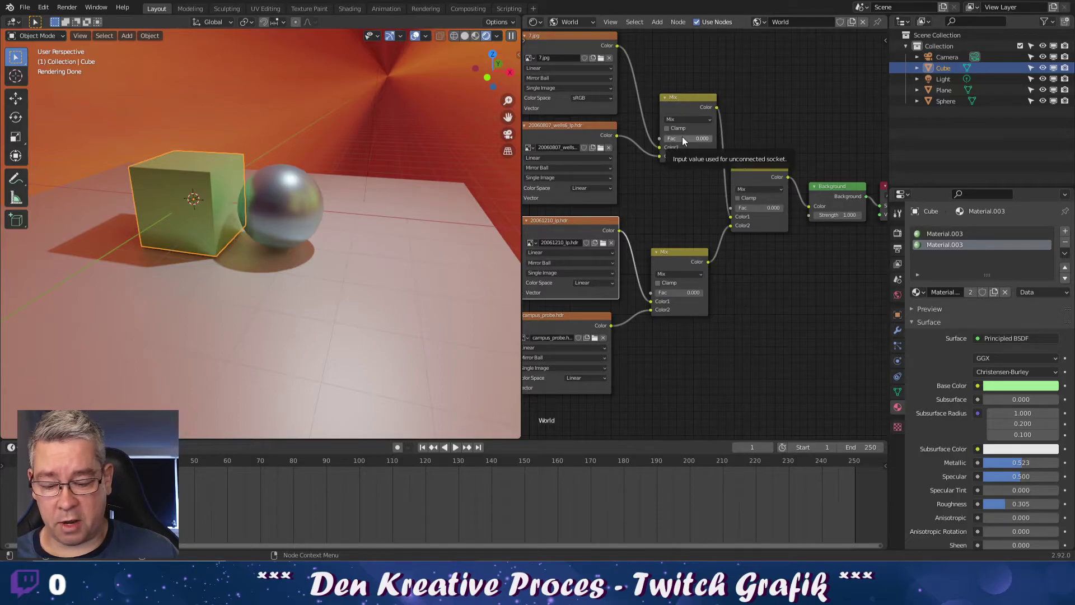
Step: Keyframe the Mix nodes' Fac values at the start and again at frame 20
key(i)
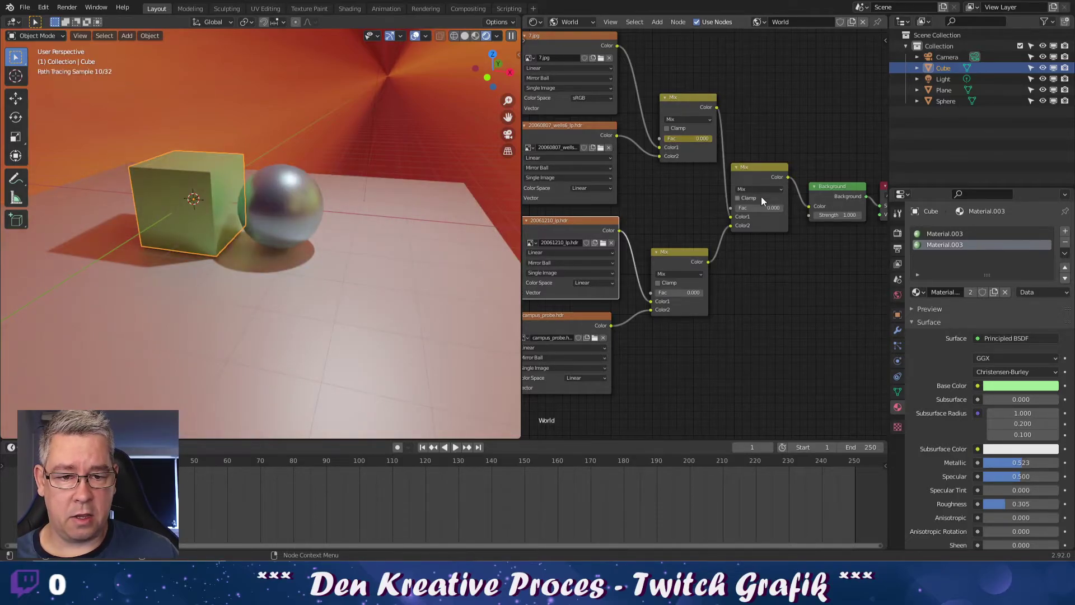
key(i)
key(i)
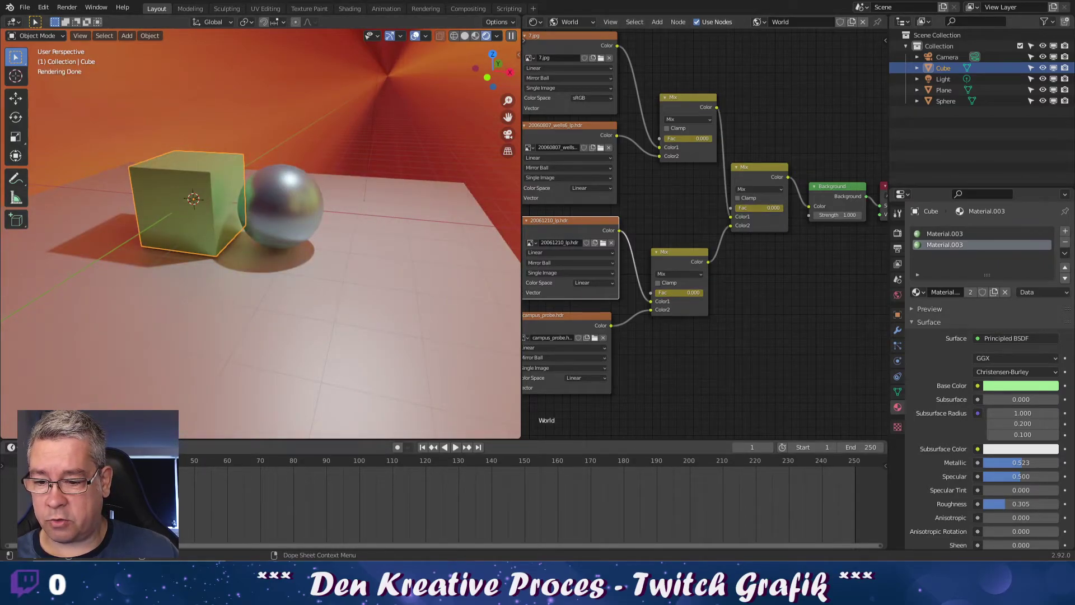
click(94, 476)
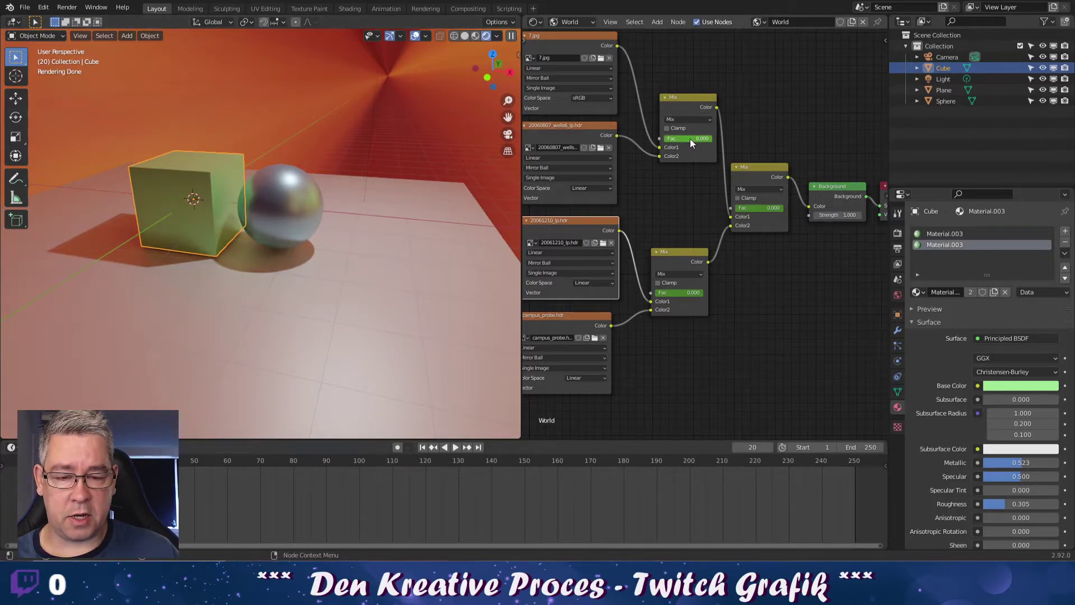
key(i)
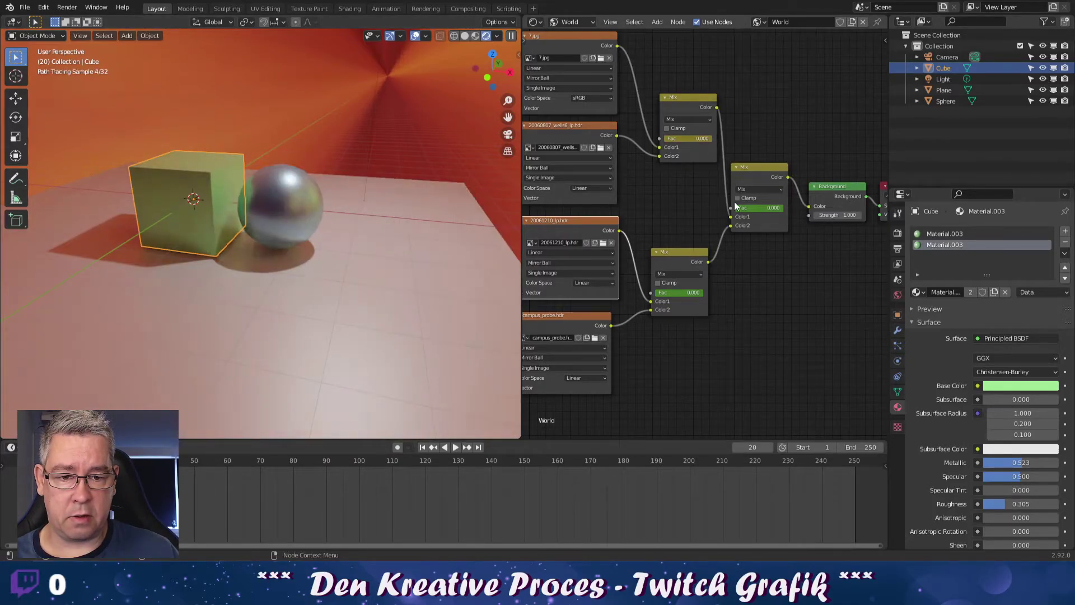
key(i)
key(i)
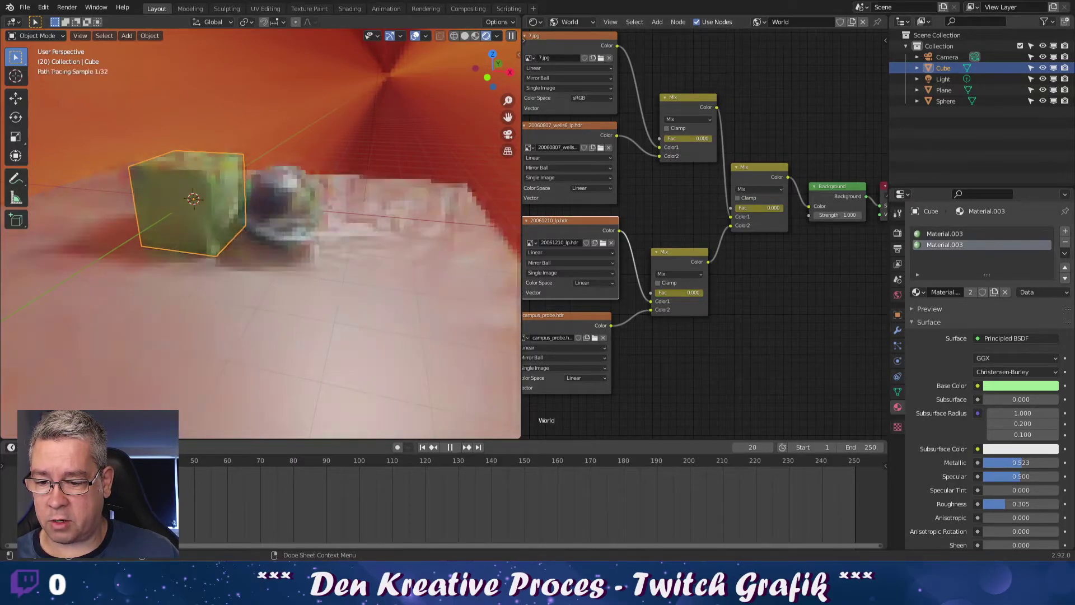
Step: At frame 21, keyframe the top Mix Fac at 1 and play the animation
key(Right)
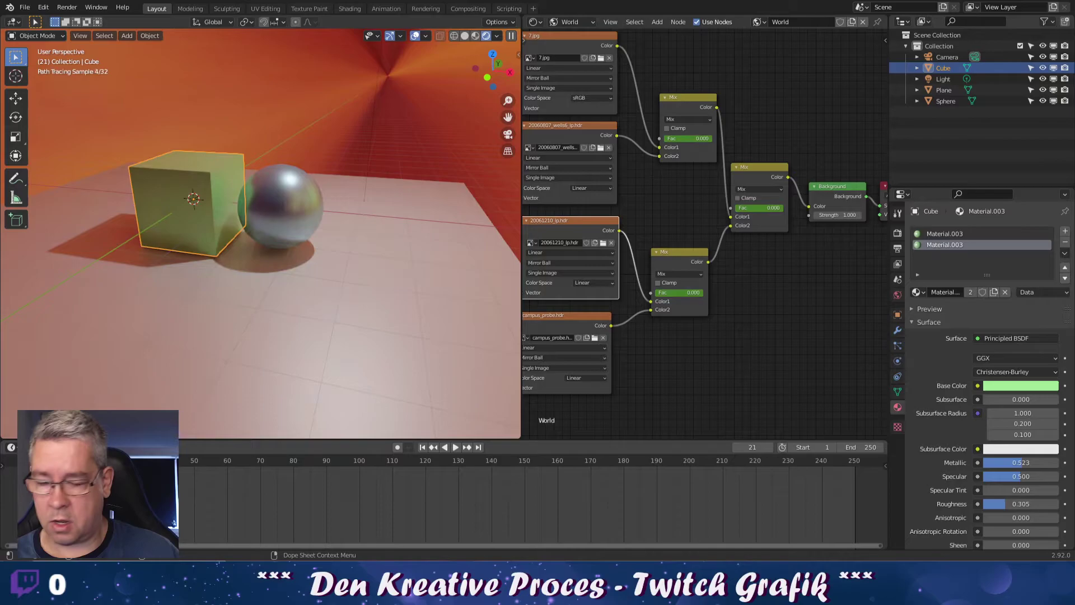
drag(672, 138, 723, 140)
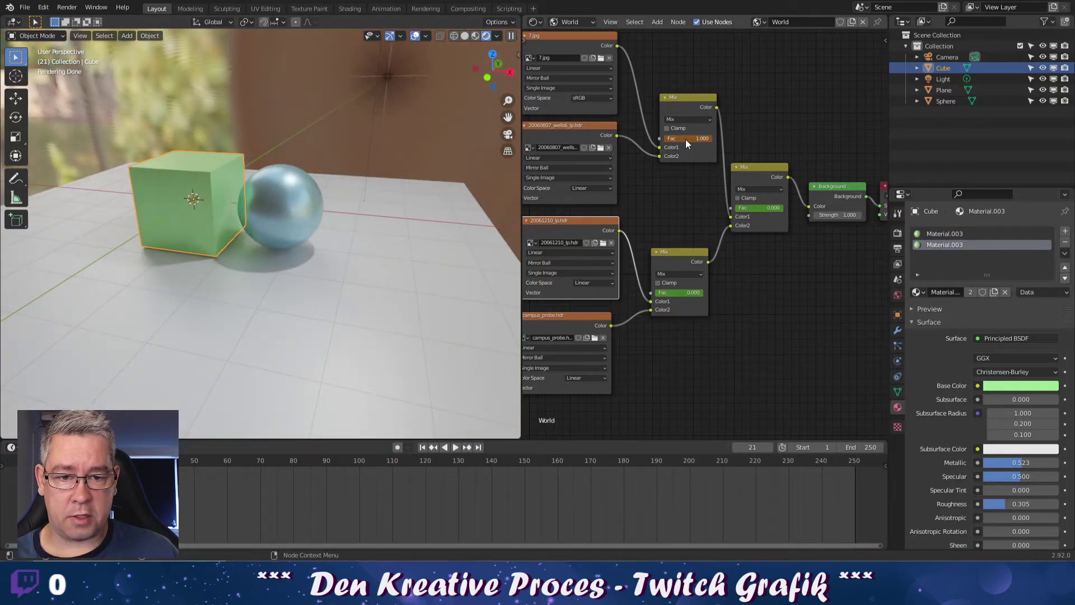
key(i)
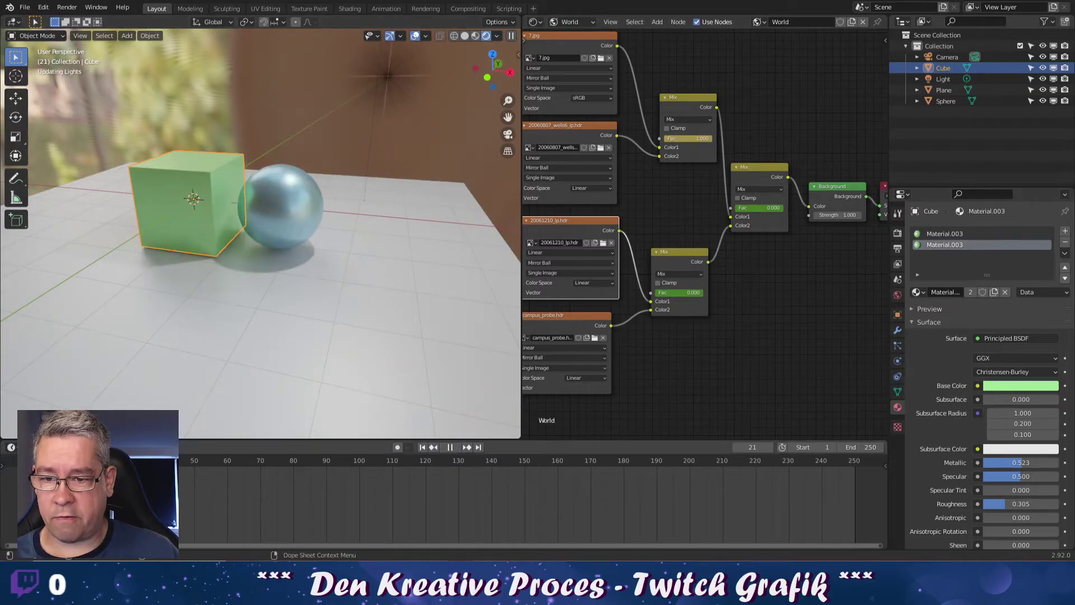
key(shift+ctrl+space)
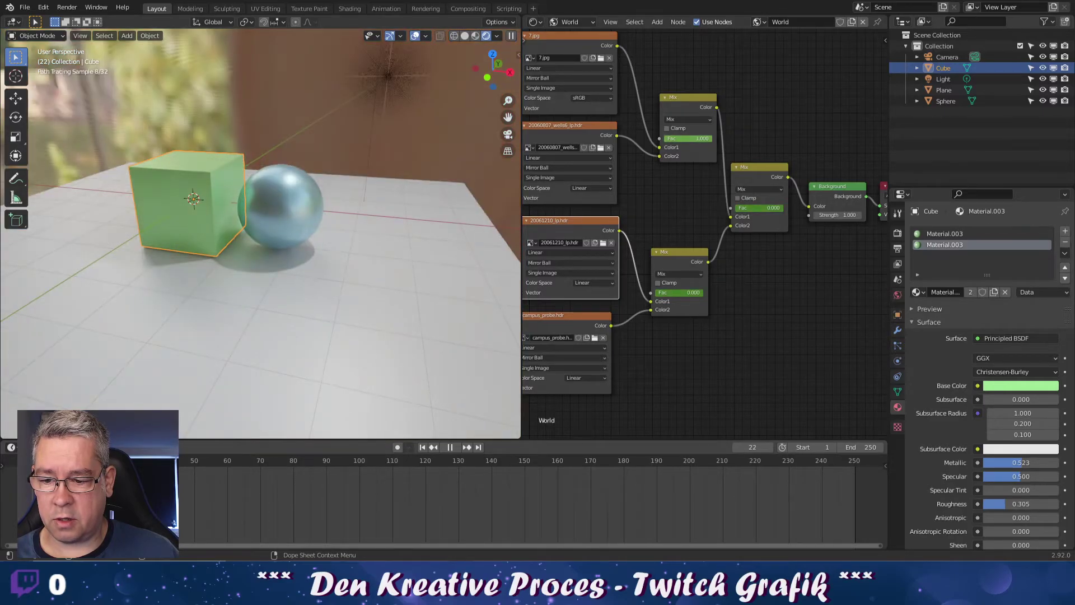
Step: Keyframe the right Mix node's Fac at 0 on frame 40 and 1.000 on frame 41
key(shift+ctrl+space)
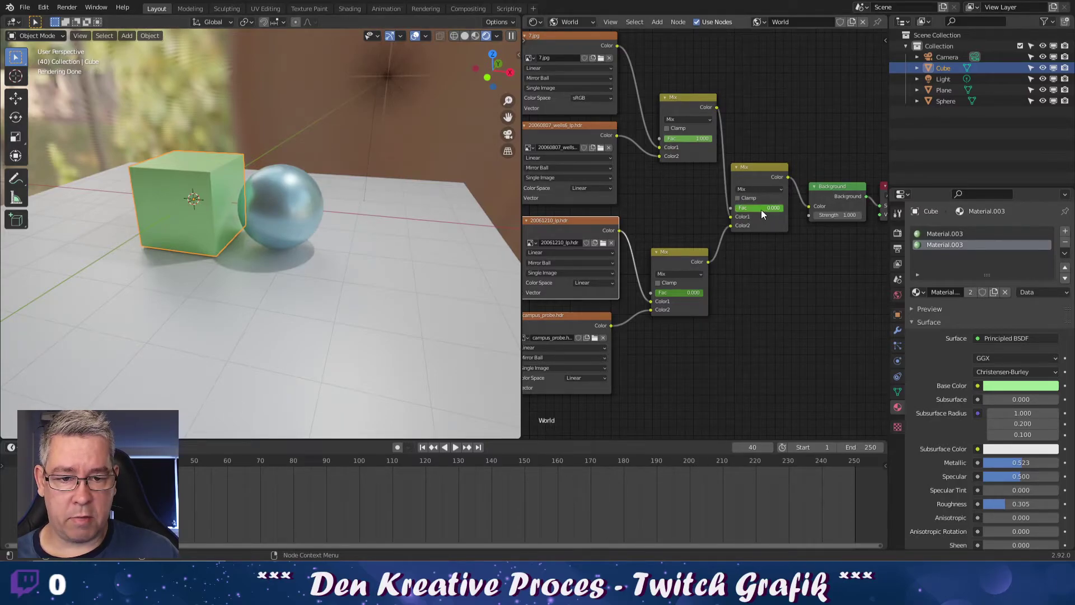
key(i)
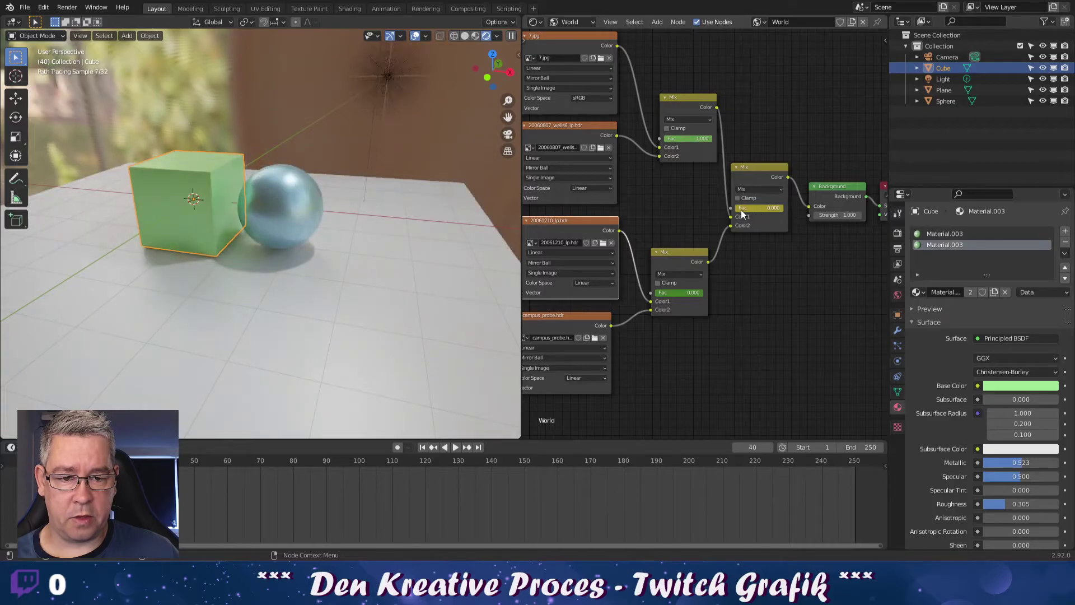
key(Right)
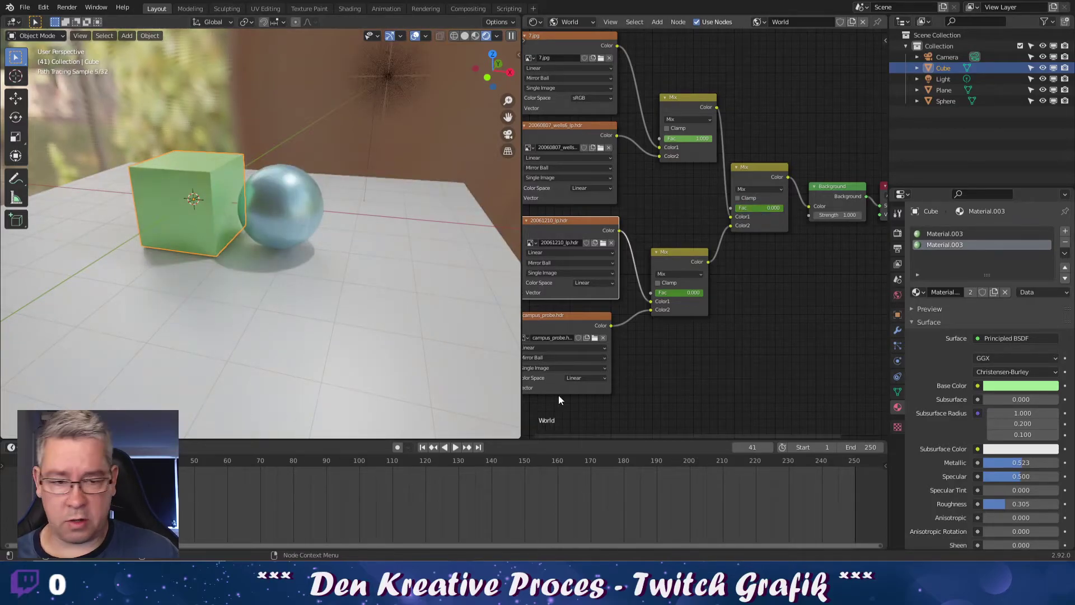
drag(742, 208, 783, 209)
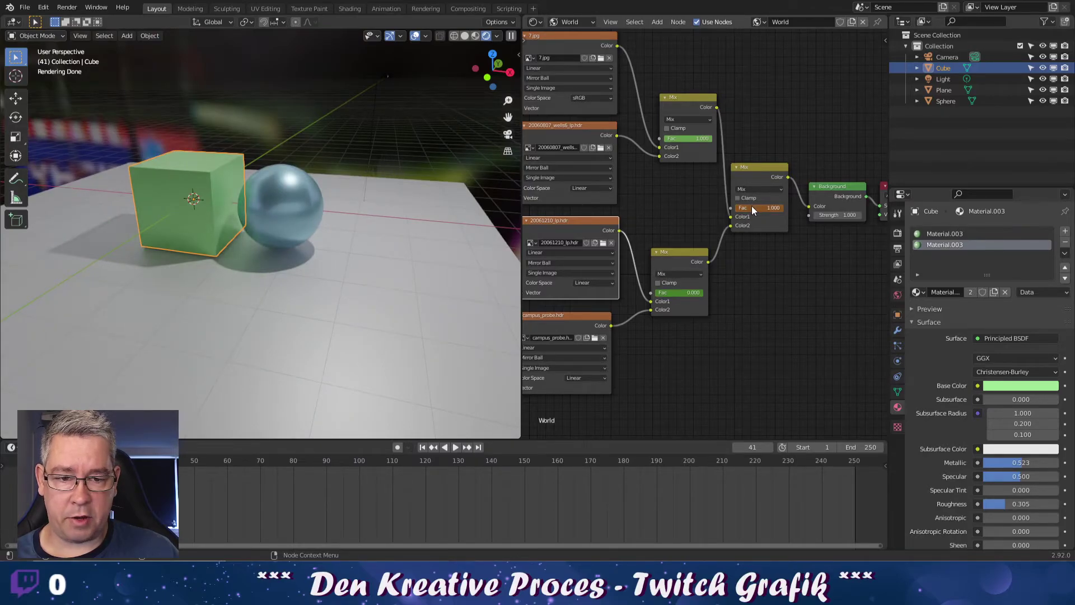
key(i)
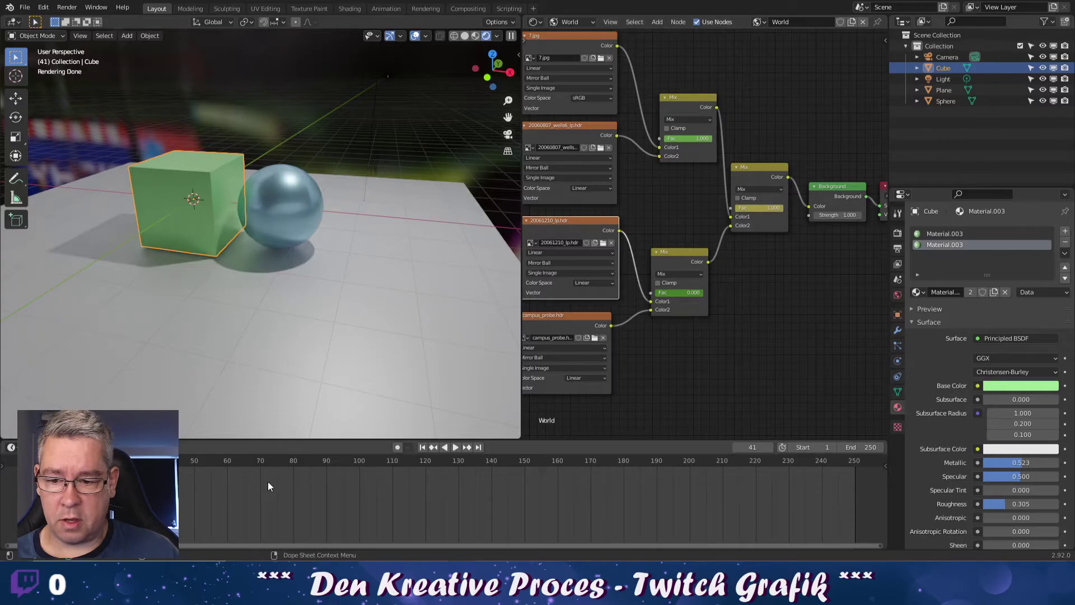
Step: Keyframe the lower Mix Fac at 0 on frame 60 and 1.000 on frame 61, then replay from the start
key(space)
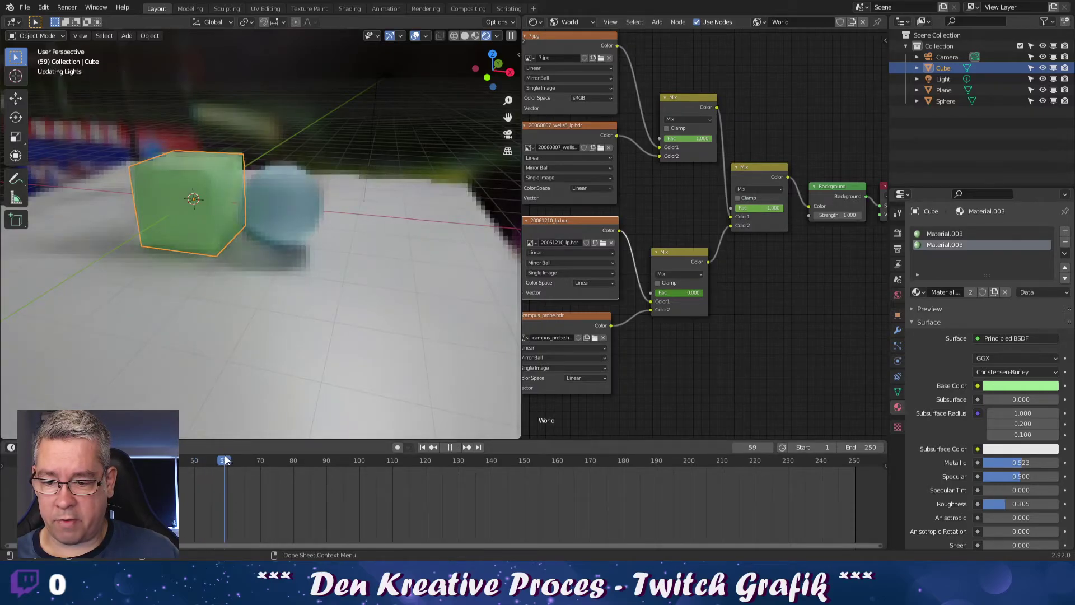
key(space)
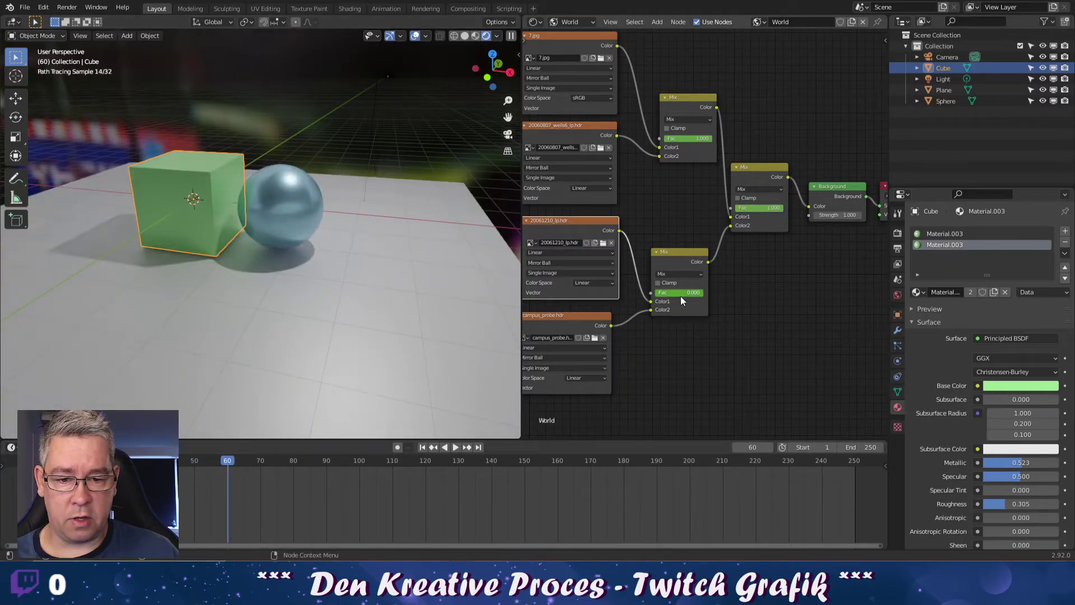
key(i)
key(space)
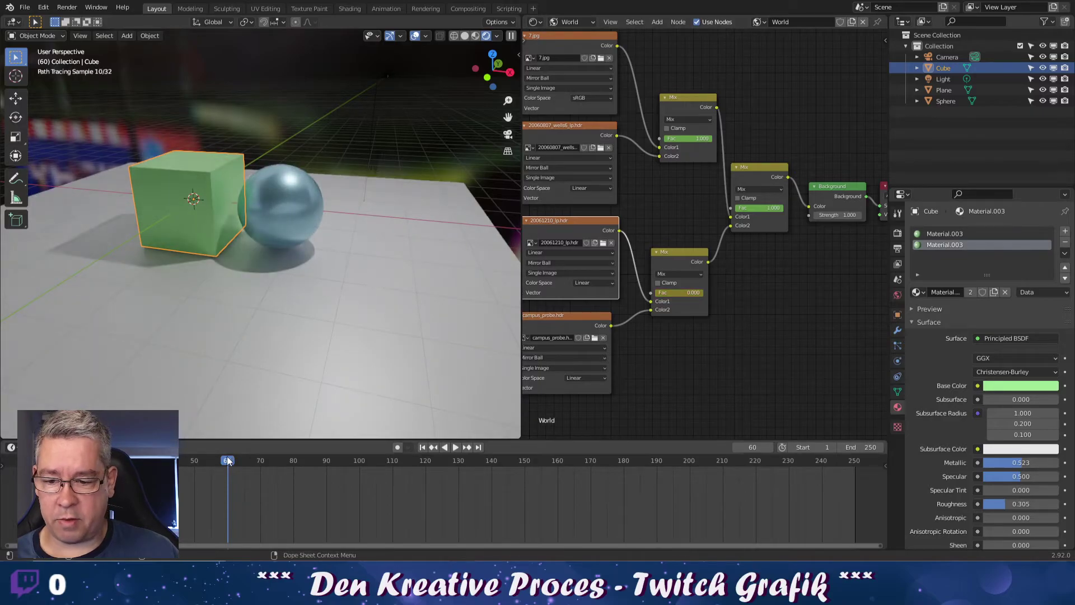
key(space)
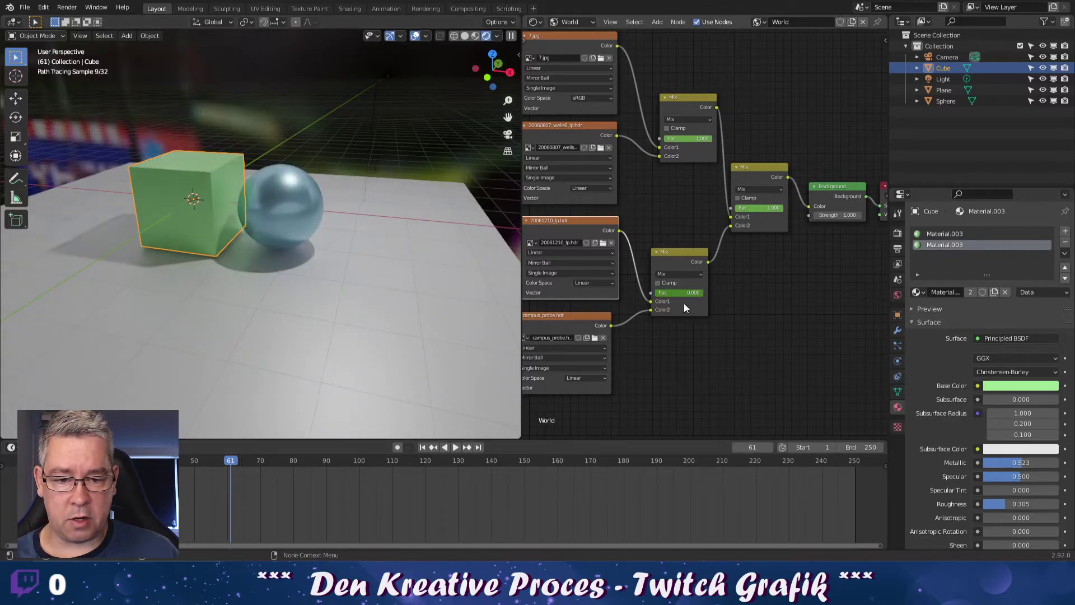
drag(662, 294, 704, 292)
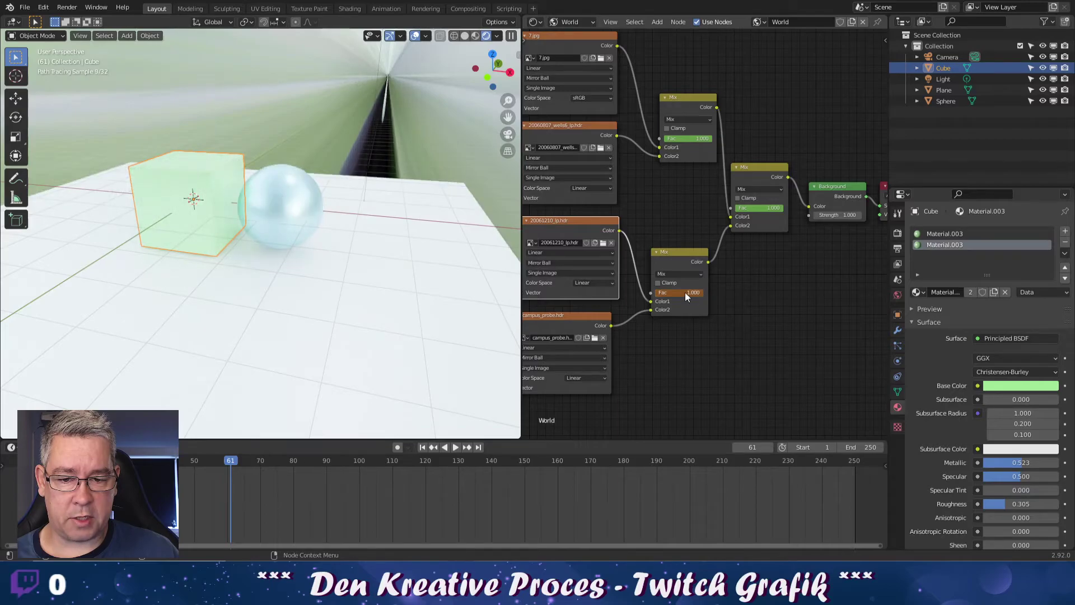
key(i)
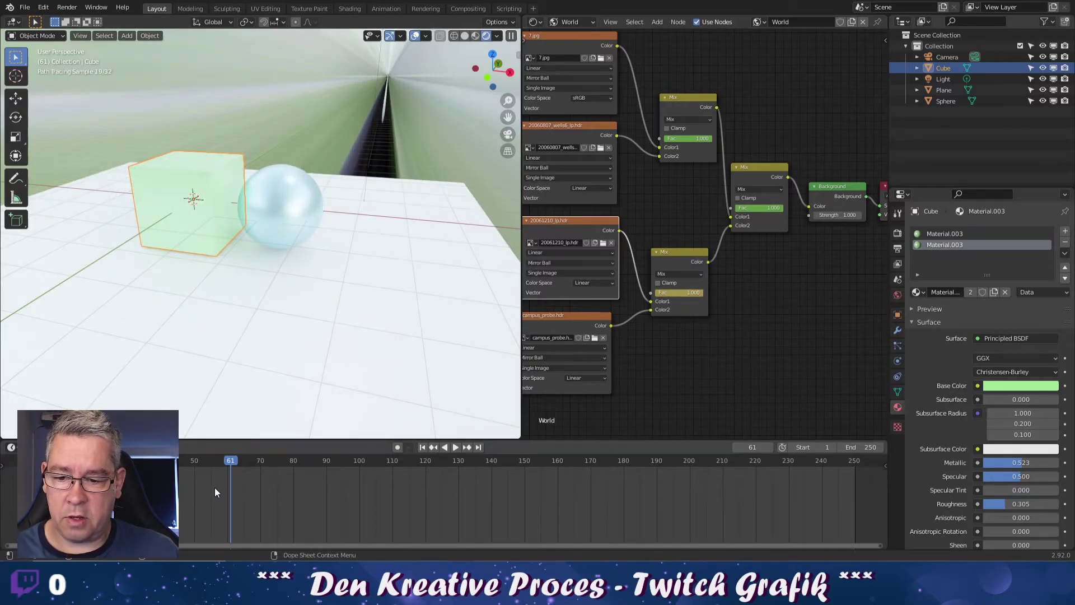
key(shift+Left)
key(space)
key(space)
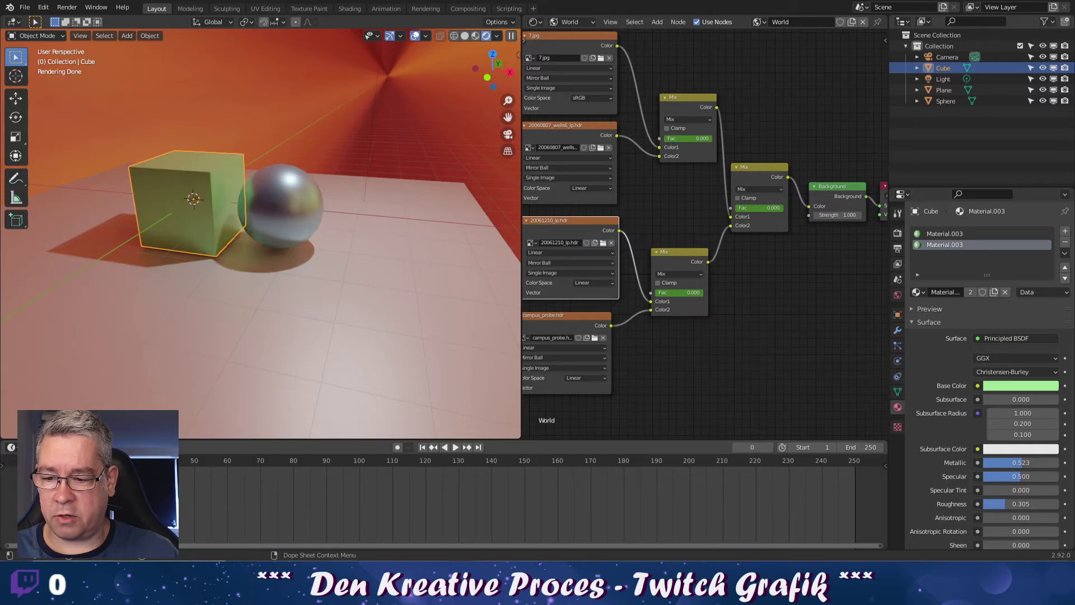
key(space)
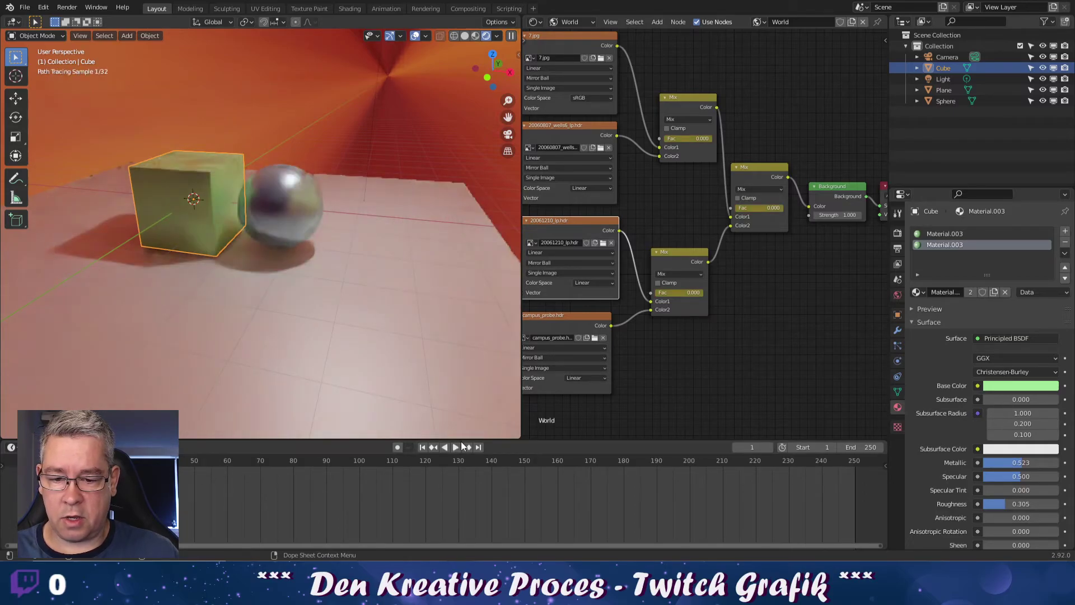
click(455, 447)
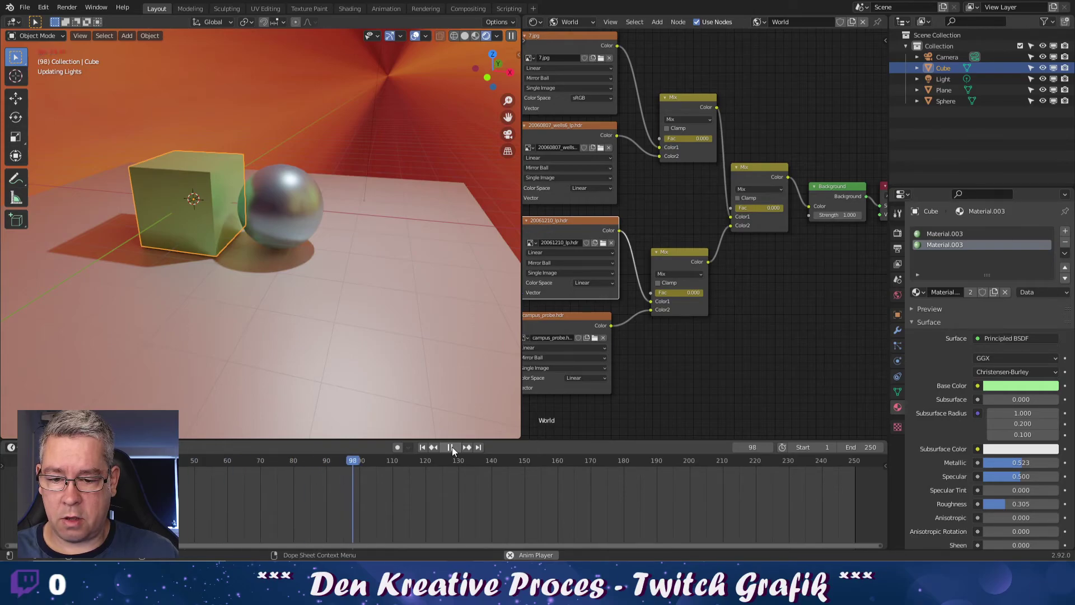
click(452, 447)
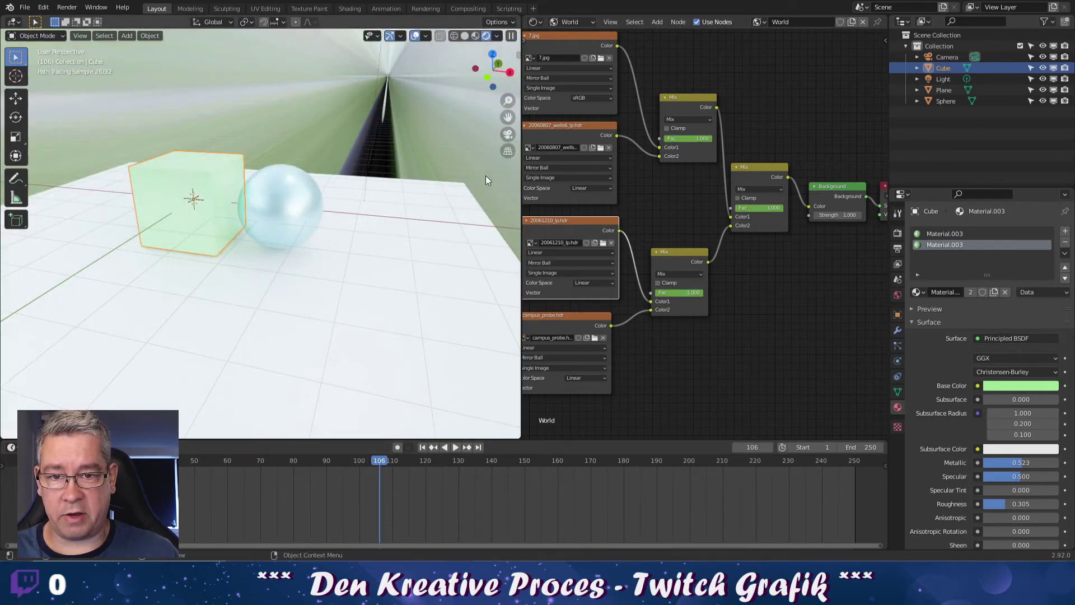
click(475, 35)
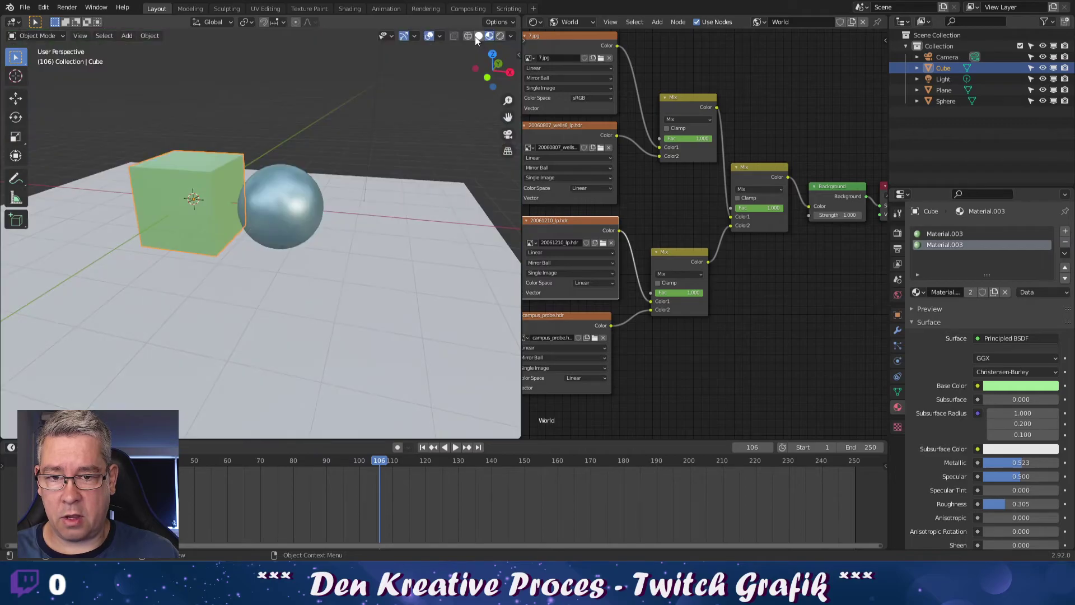
click(501, 36)
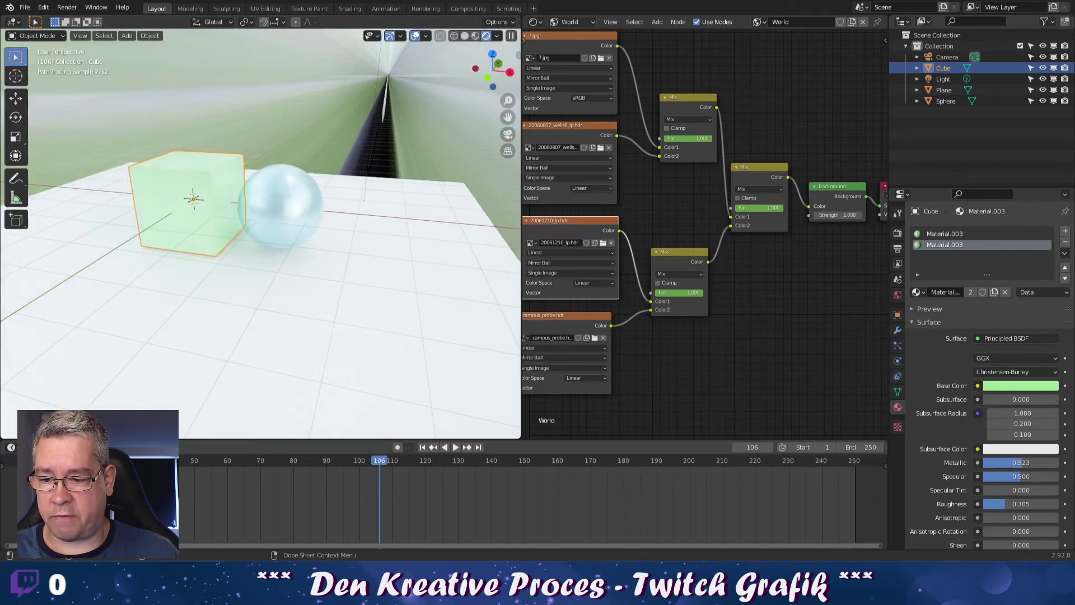
click(52, 460)
key(space)
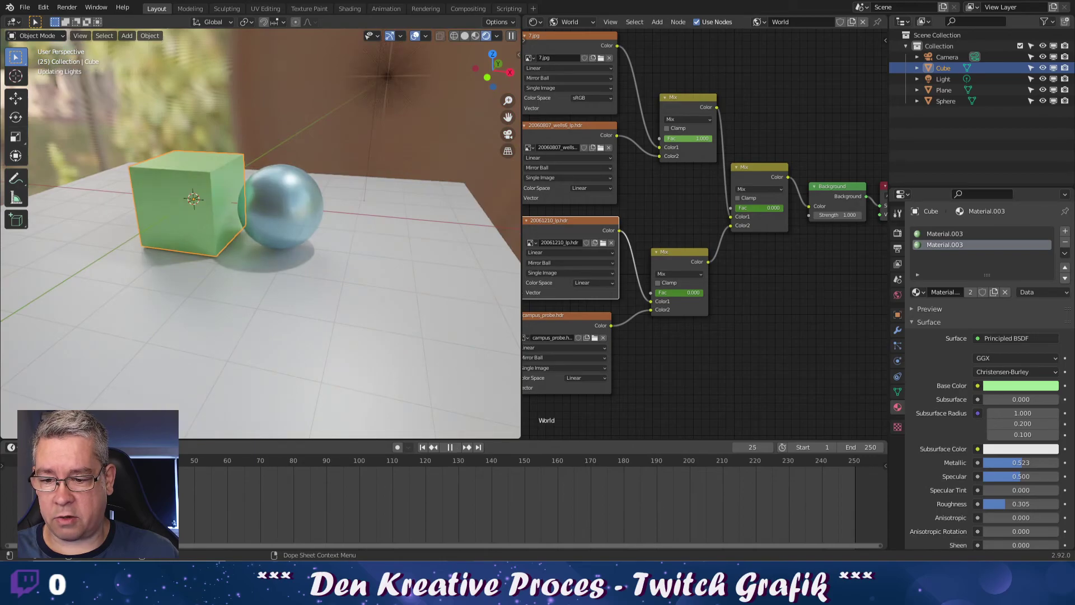
key(space)
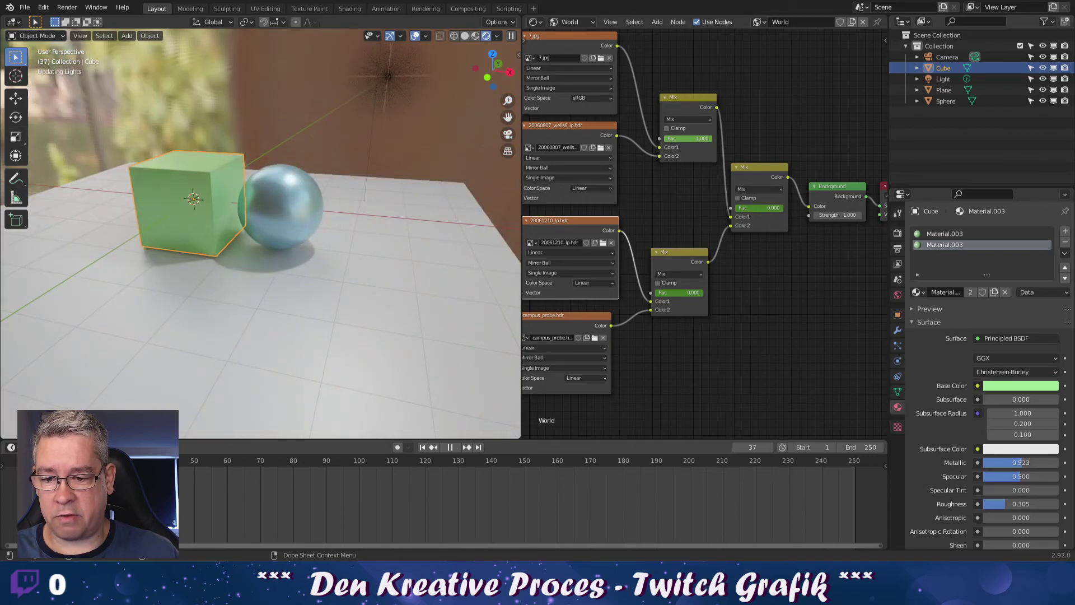
key(space)
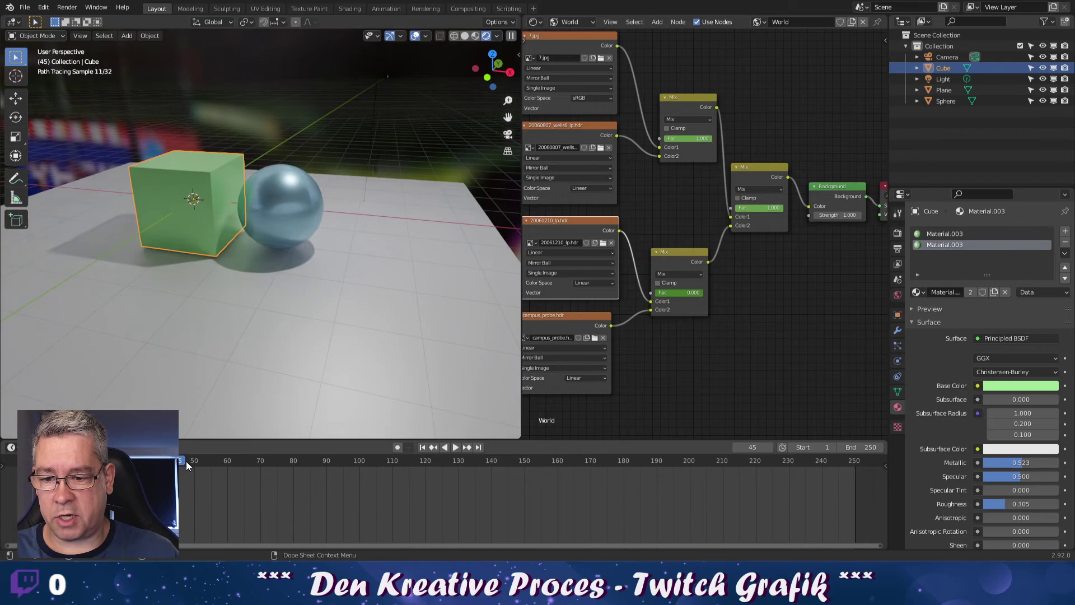
drag(186, 461, 191, 462)
middle_drag(264, 403, 267, 298)
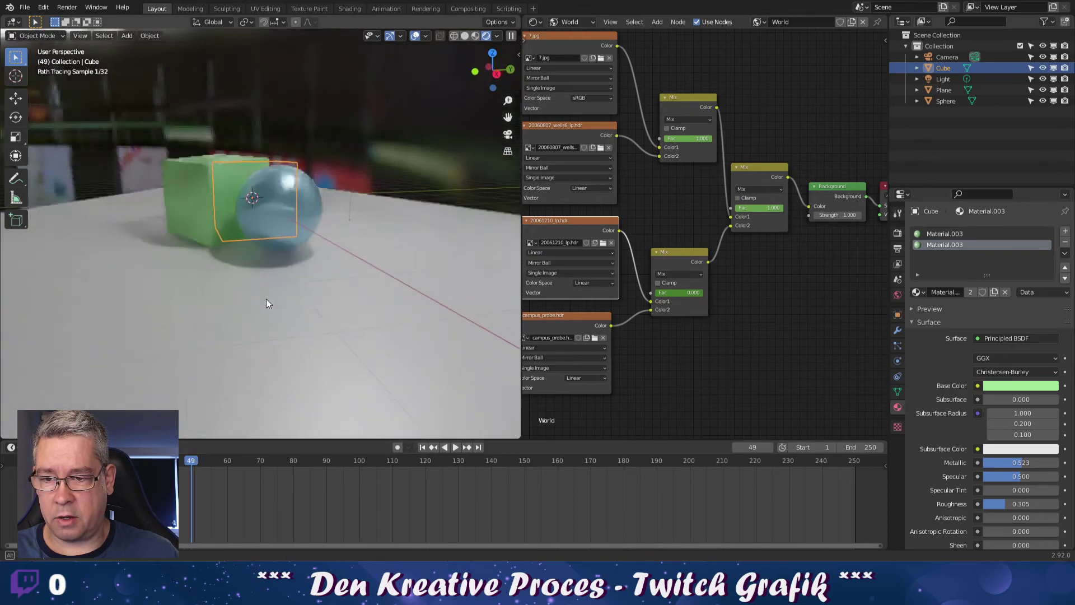
drag(203, 460, 258, 459)
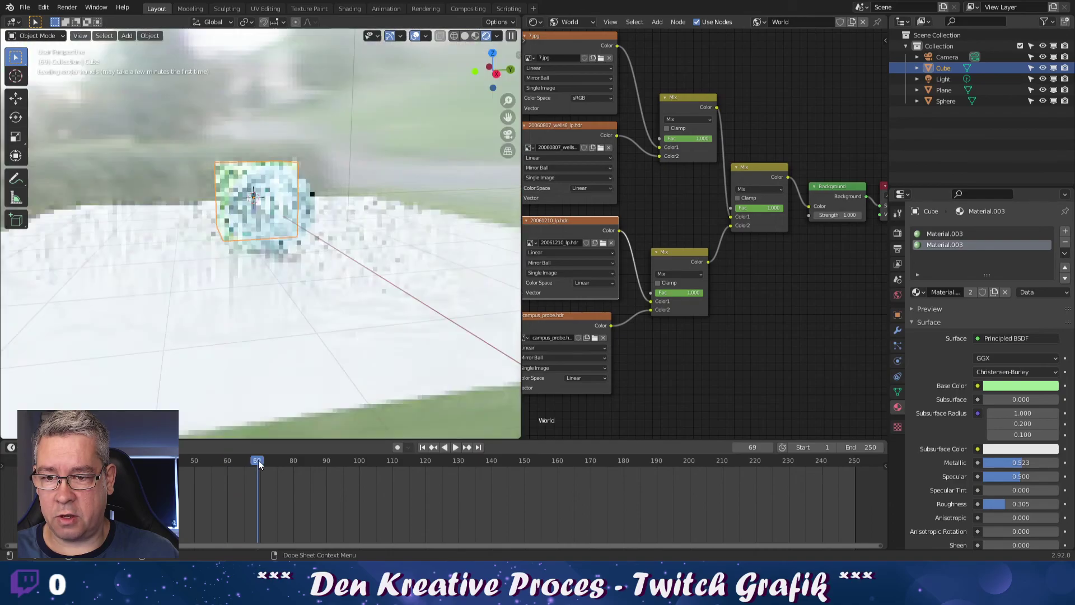
middle_drag(288, 409, 339, 341)
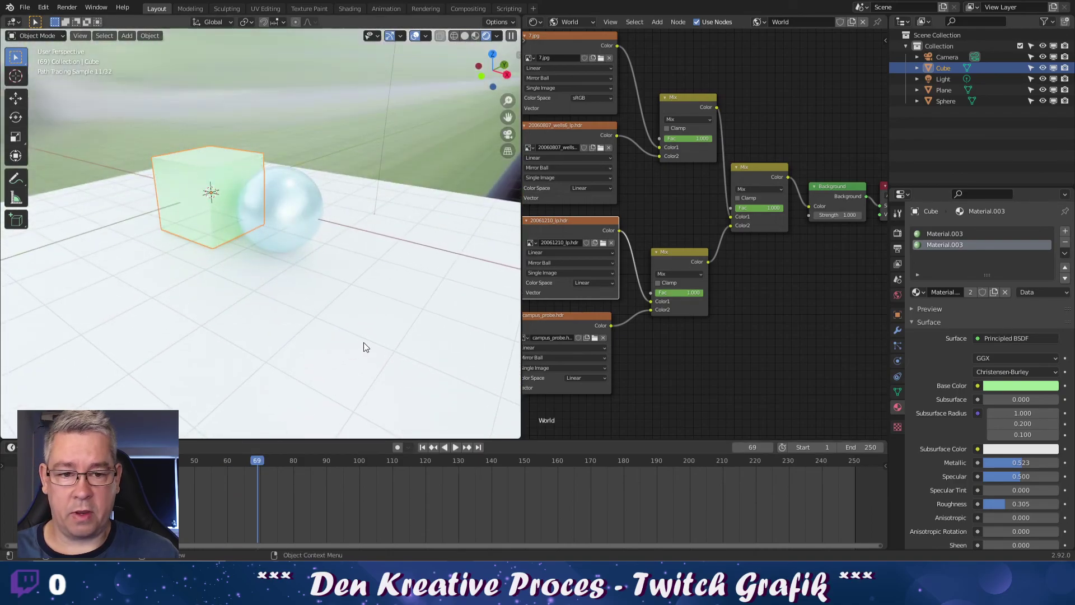